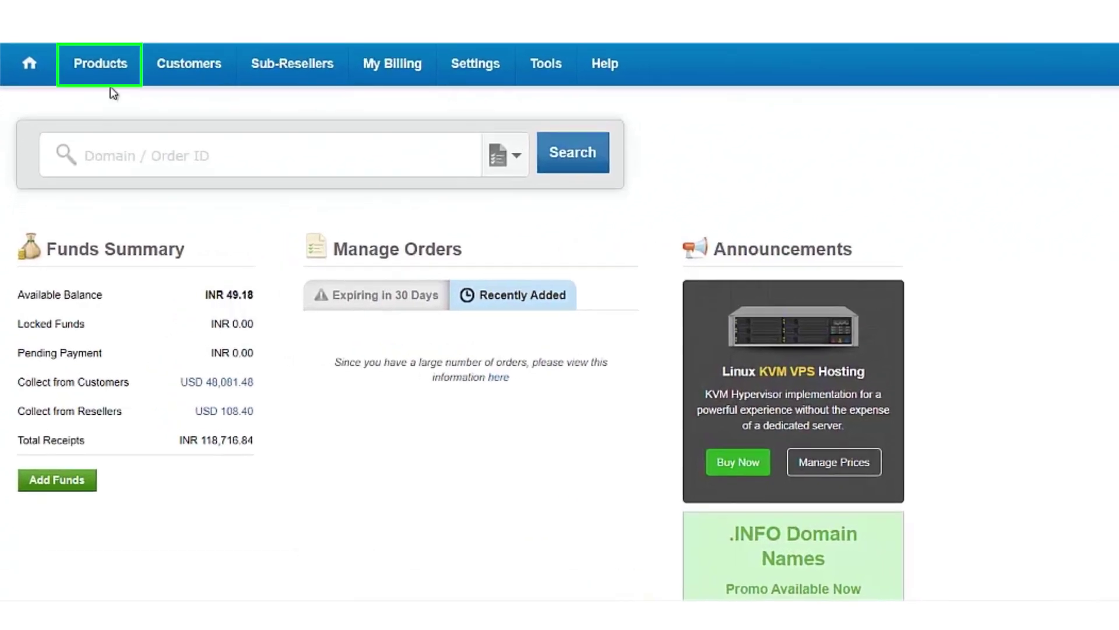
# Step: Search all orders for domains4demo.com with sub-reseller results included, returning 5 orders
pyautogui.click(89, 114)
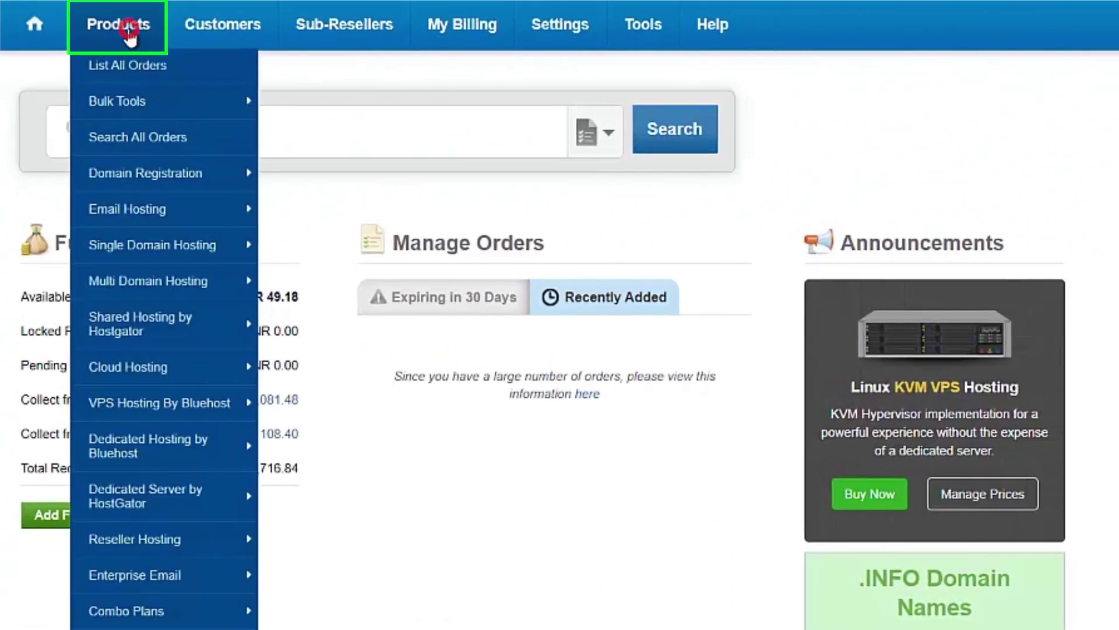
pyautogui.click(130, 66)
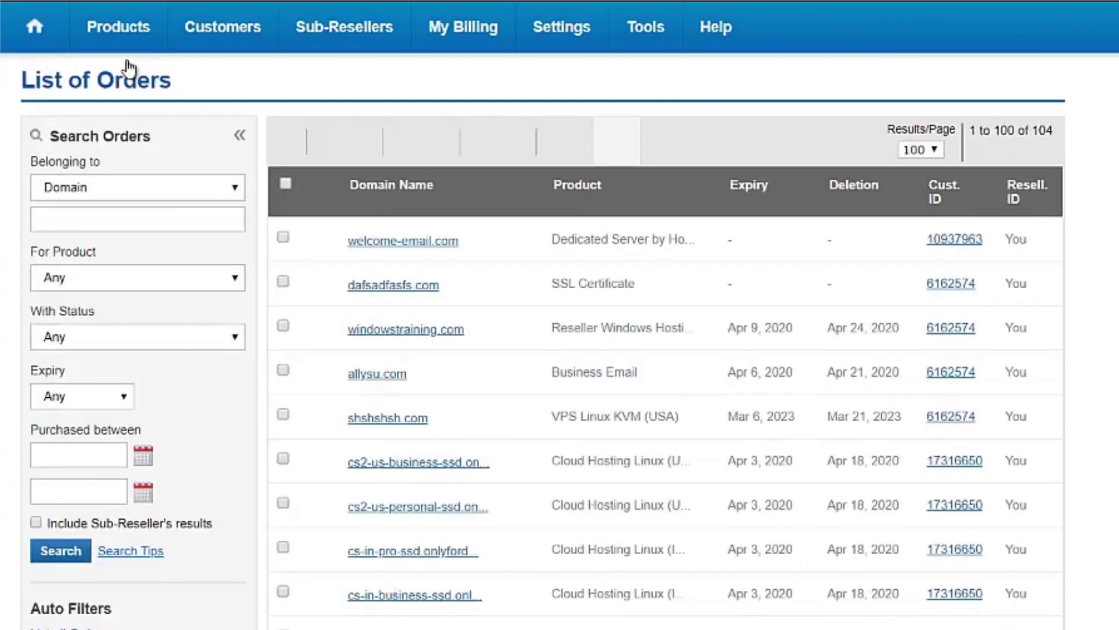
pyautogui.click(74, 225)
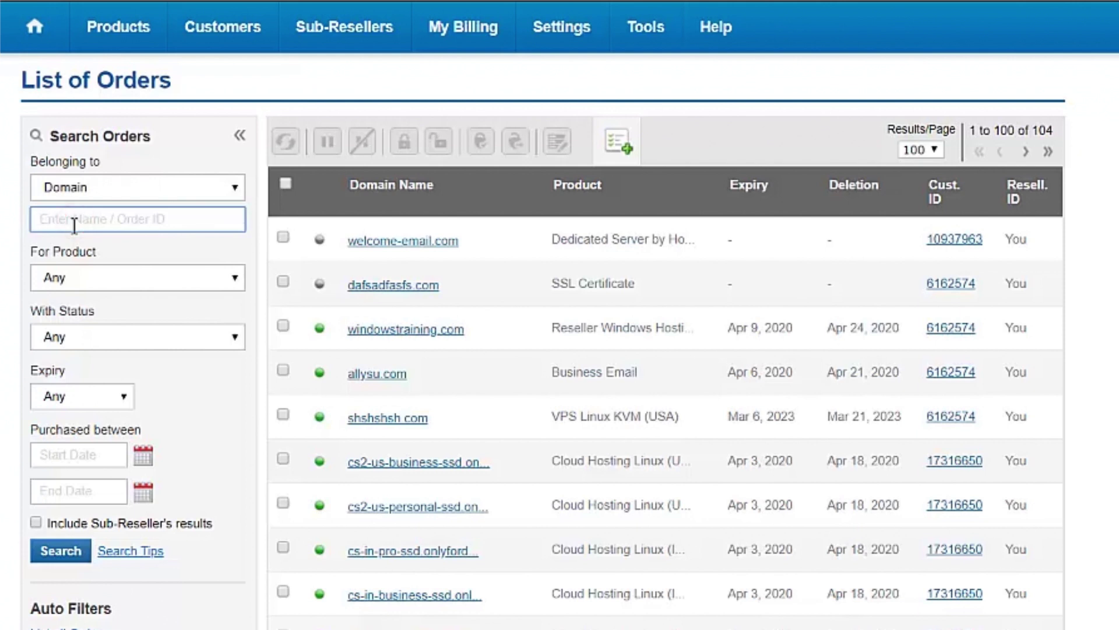
pyautogui.write('domains4demo.com')
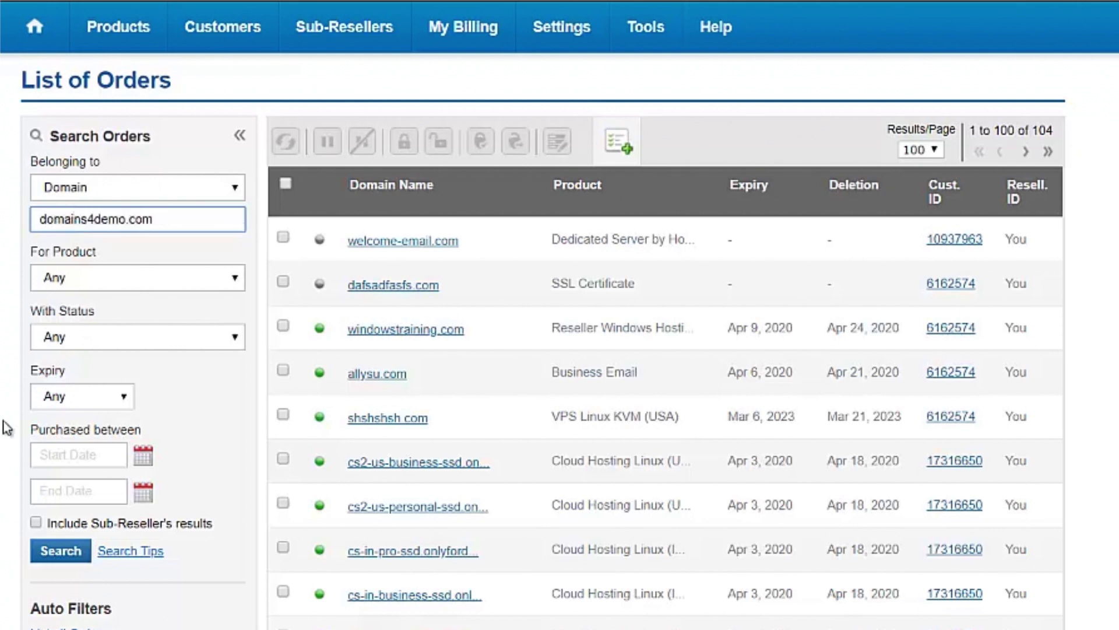
pyautogui.click(34, 523)
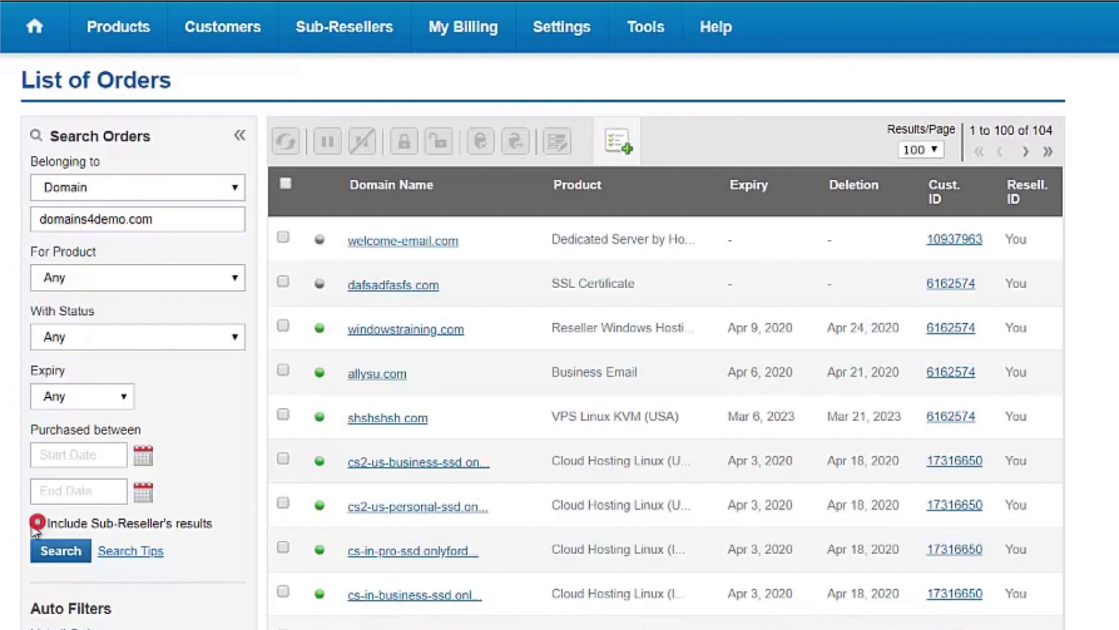
pyautogui.click(61, 551)
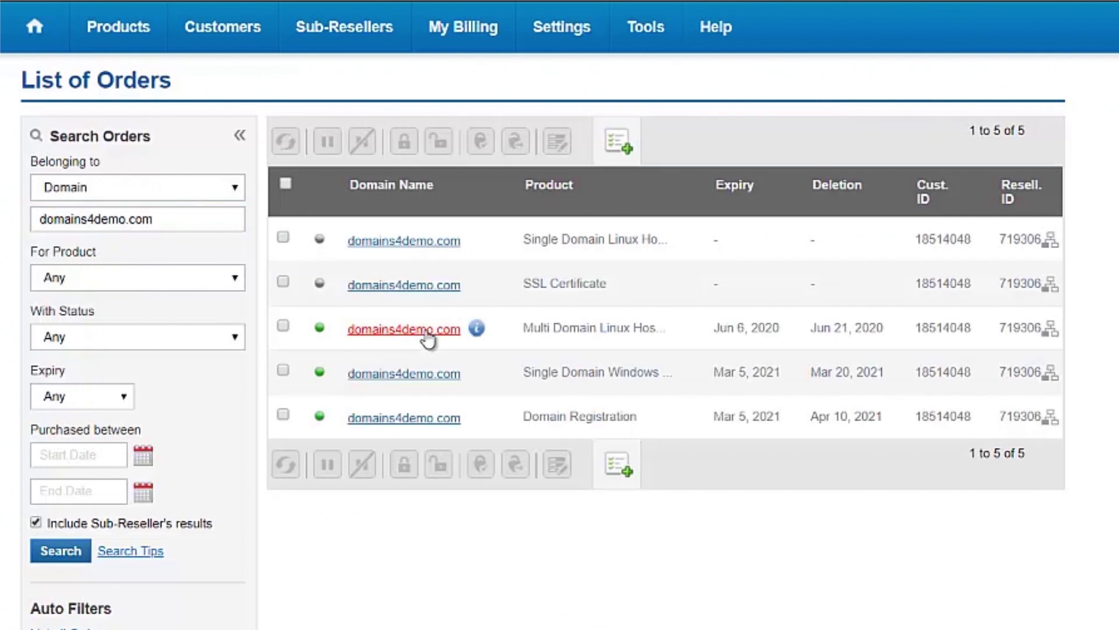
# Step: Open cPanel from the domains4demo.com Multi Domain Linux Hosting order and show it as a browser tab
pyautogui.click(426, 334)
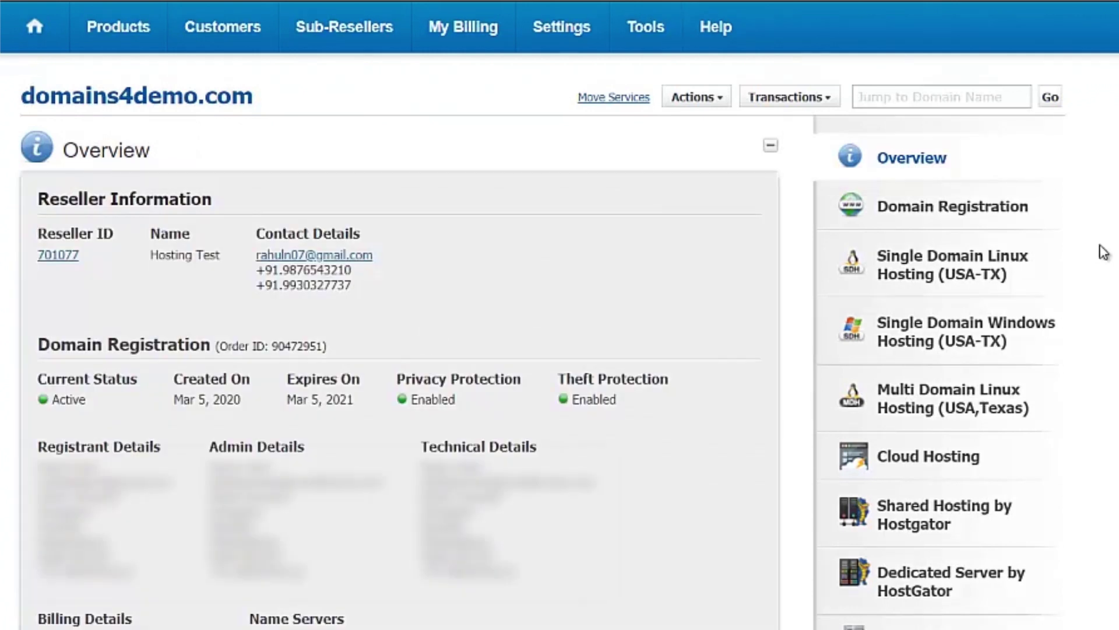
pyautogui.click(966, 415)
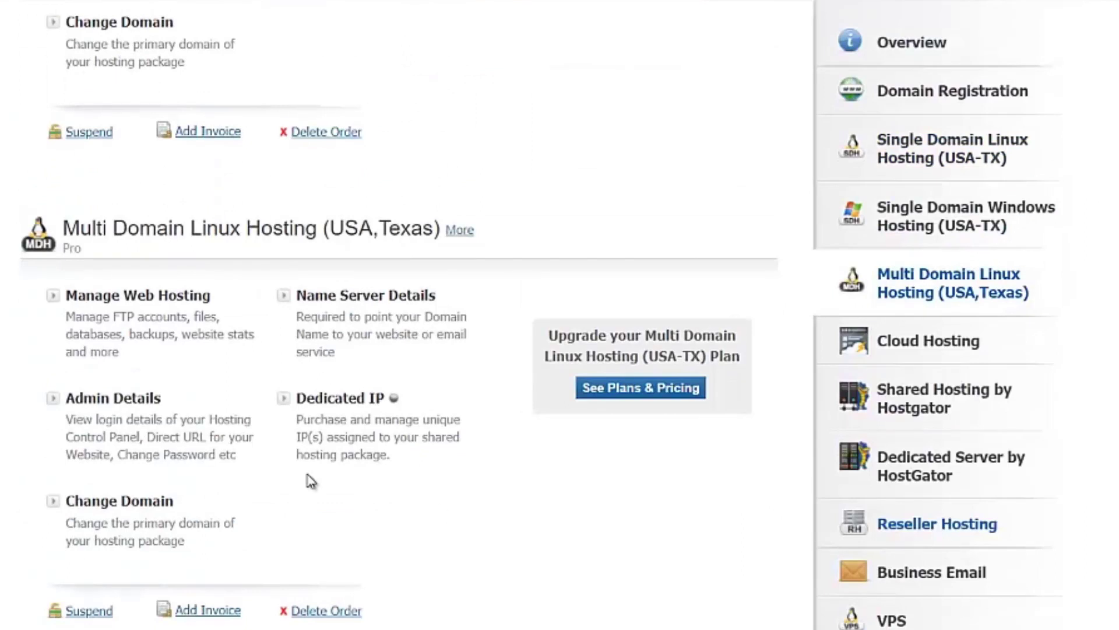
pyautogui.click(156, 296)
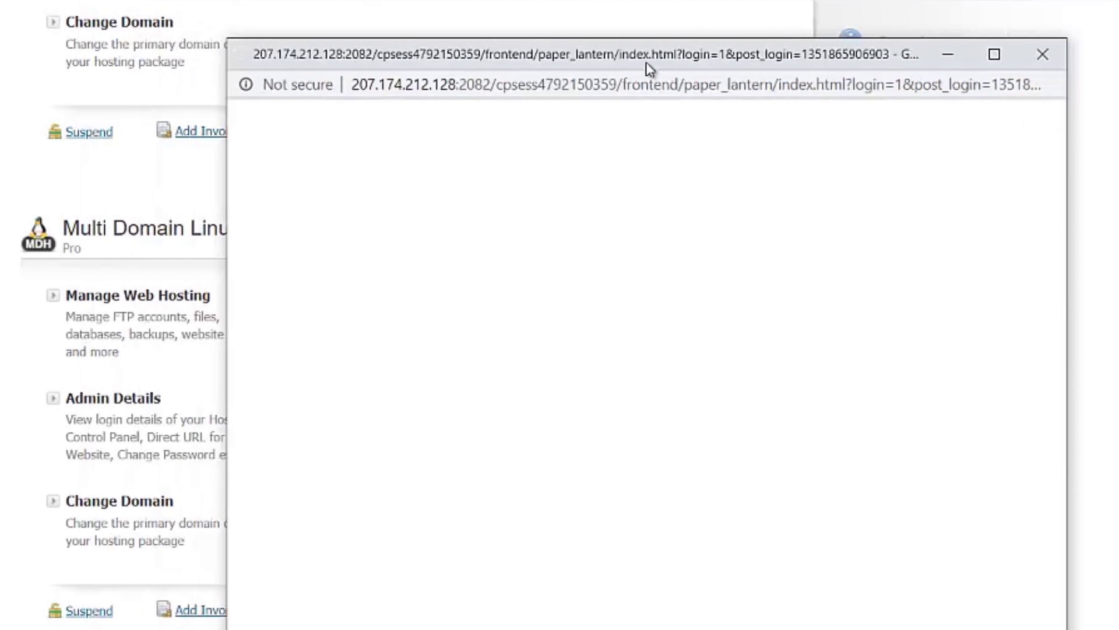
pyautogui.rightClick(646, 63)
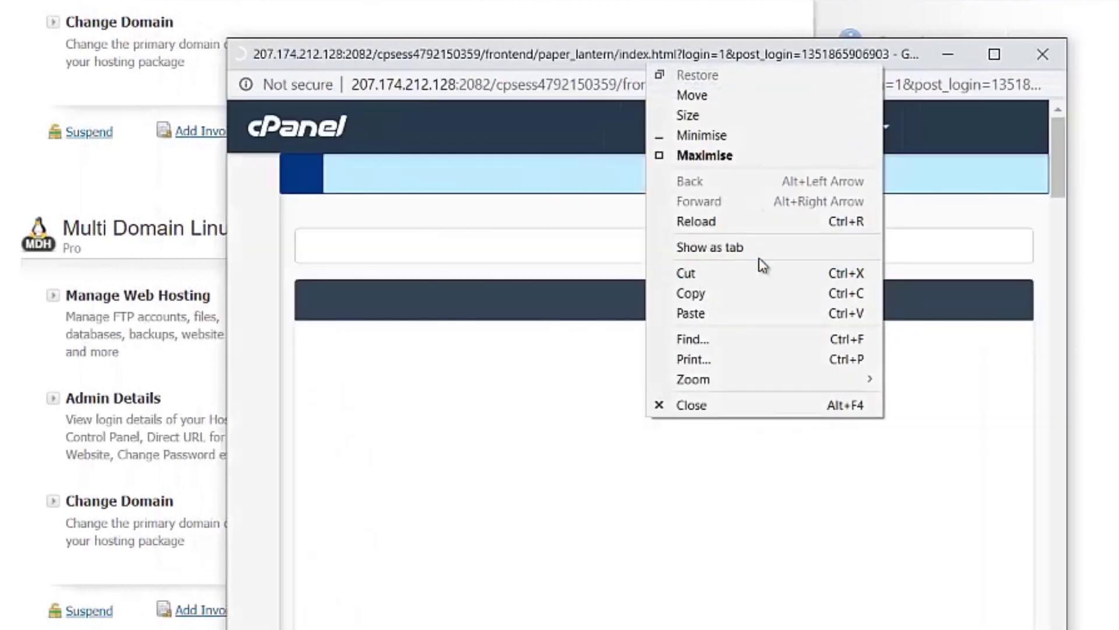
pyautogui.click(759, 251)
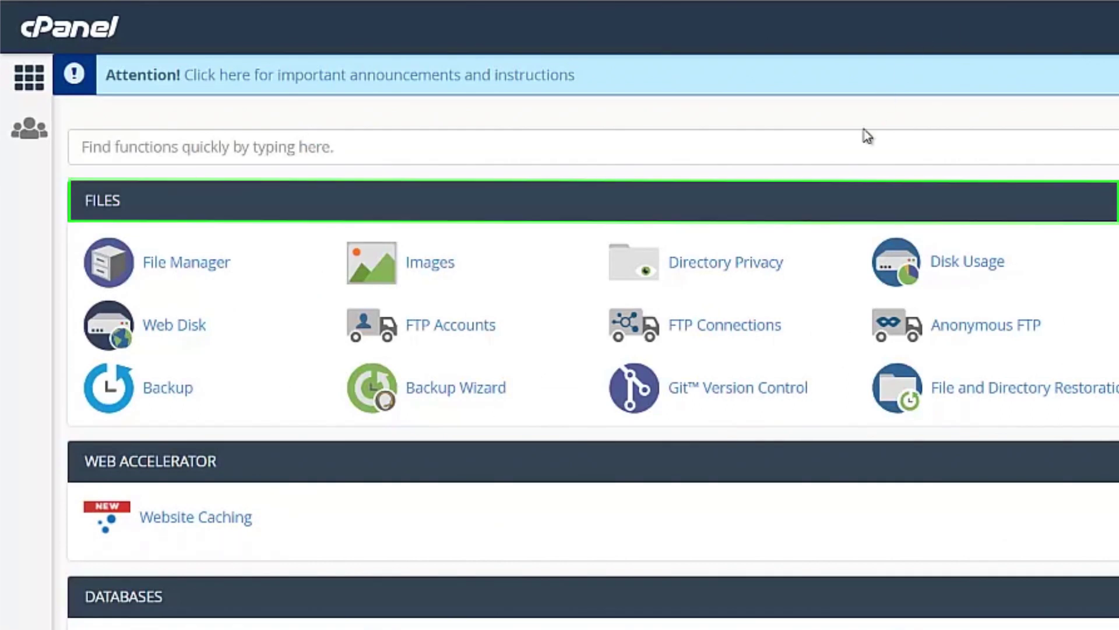
# Step: Use the Backup Wizard to download a partial Home Directory backup as a .tar.gz file
pyautogui.click(492, 388)
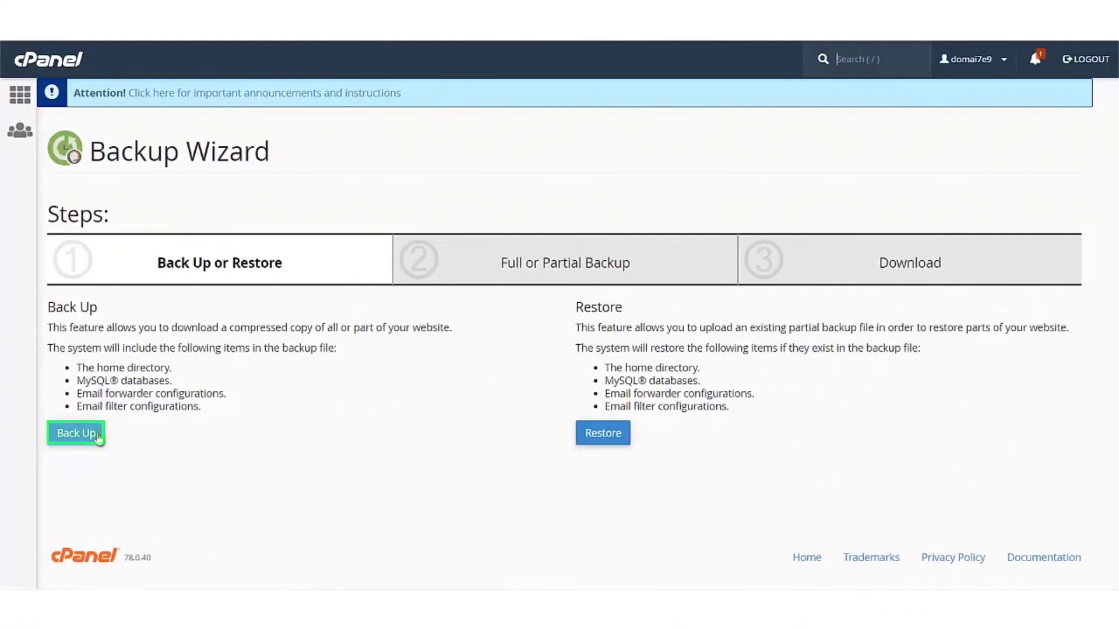
pyautogui.click(93, 433)
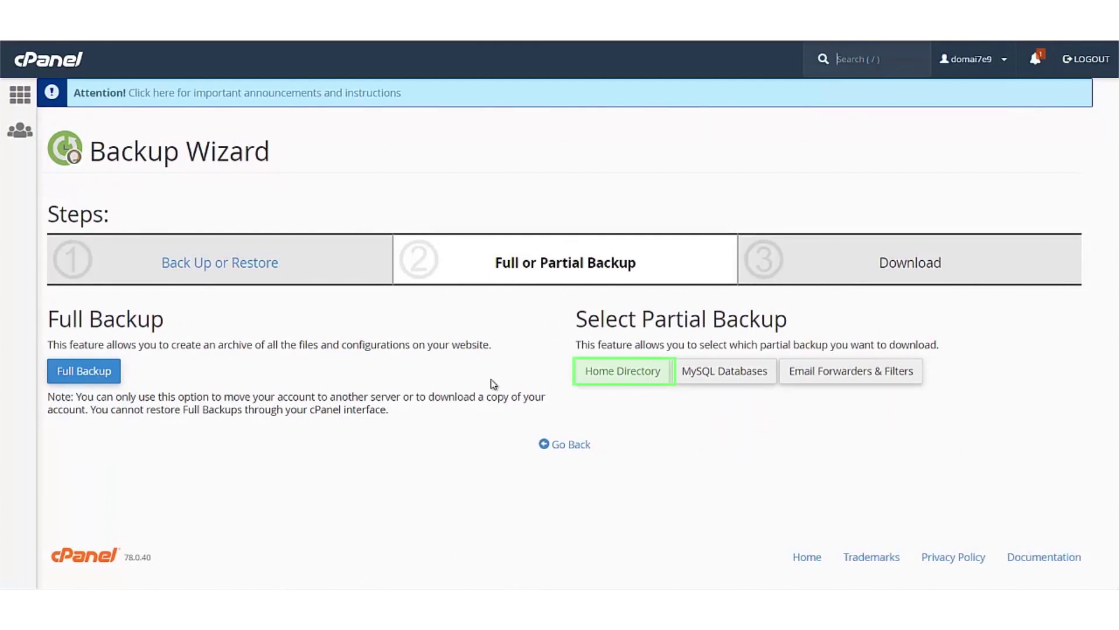
pyautogui.click(592, 373)
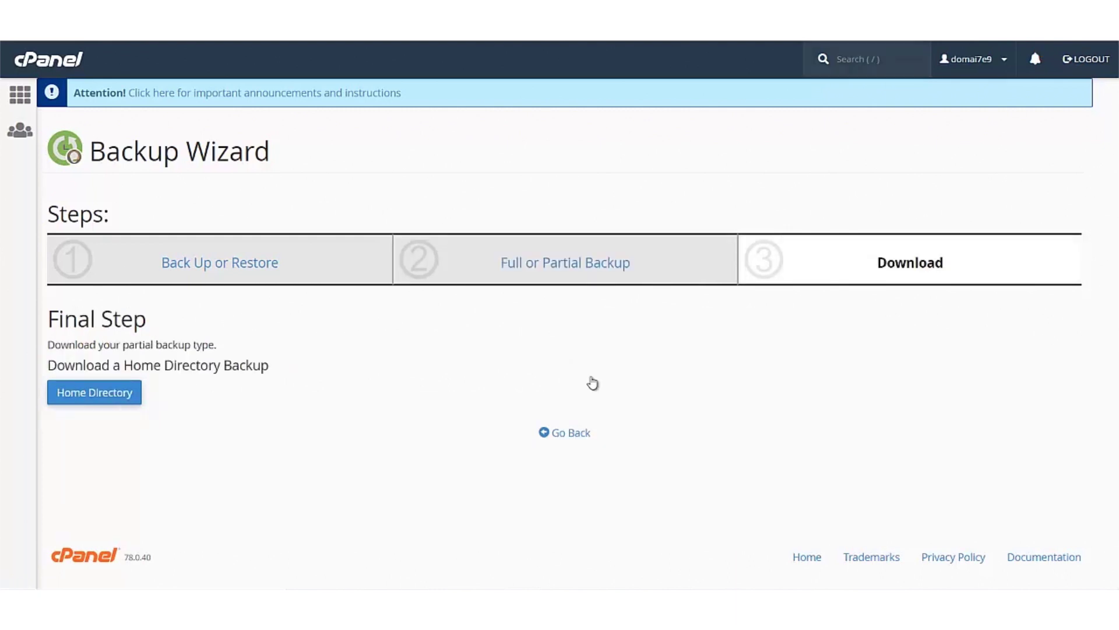
pyautogui.click(130, 400)
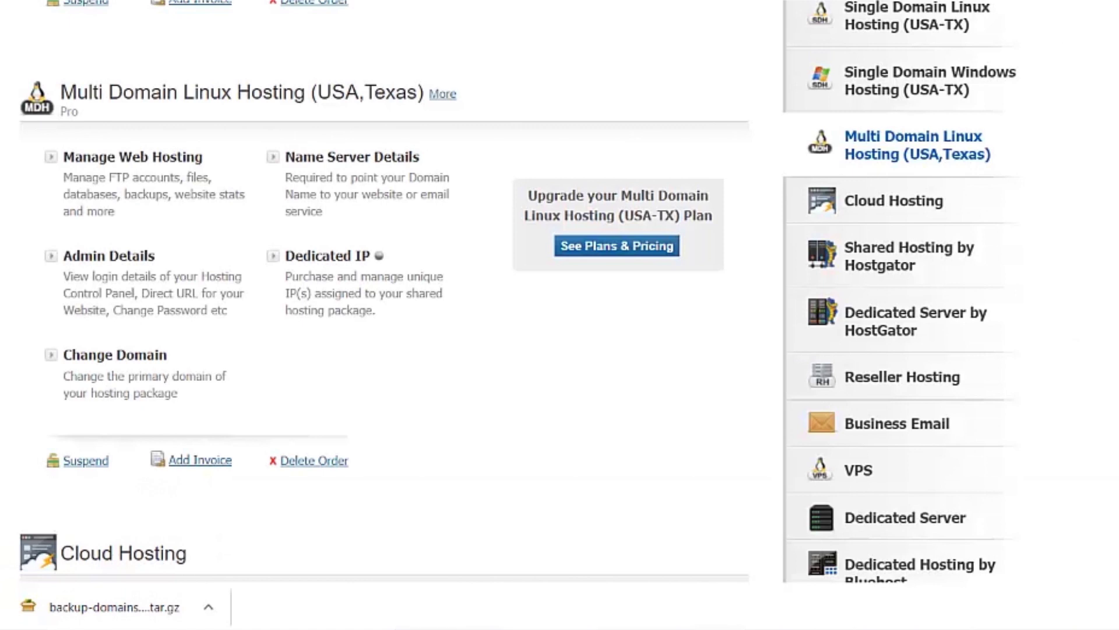
# Step: Re-search all orders for domains4demo.com with sub-reseller results and open its hosting order
pyautogui.scroll(10, 385, 292)
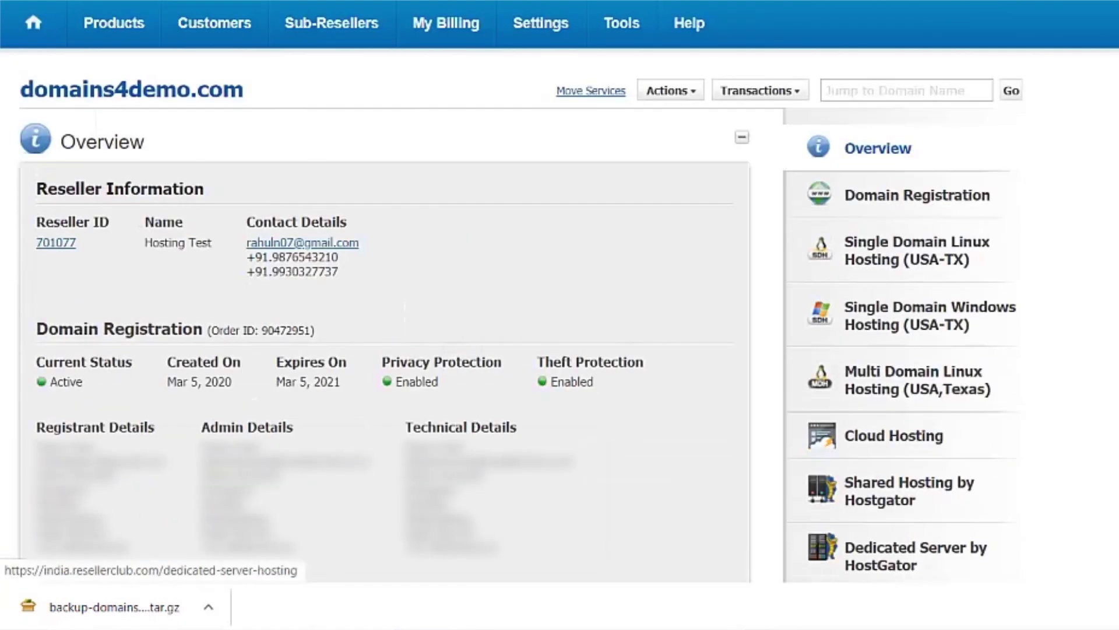
pyautogui.moveTo(128, 36)
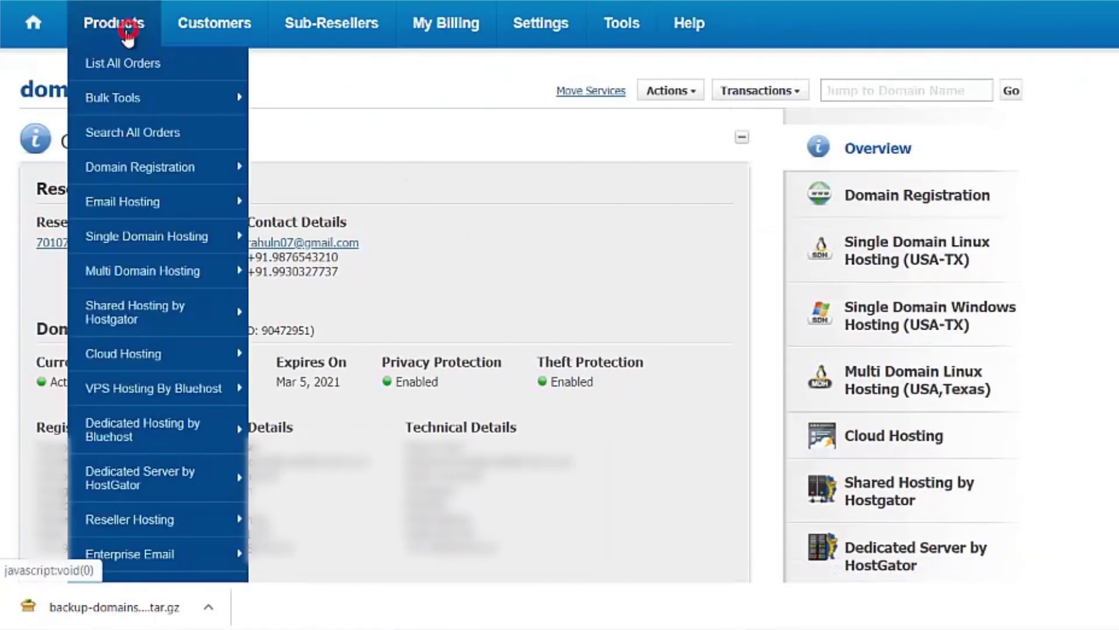
pyautogui.click(129, 62)
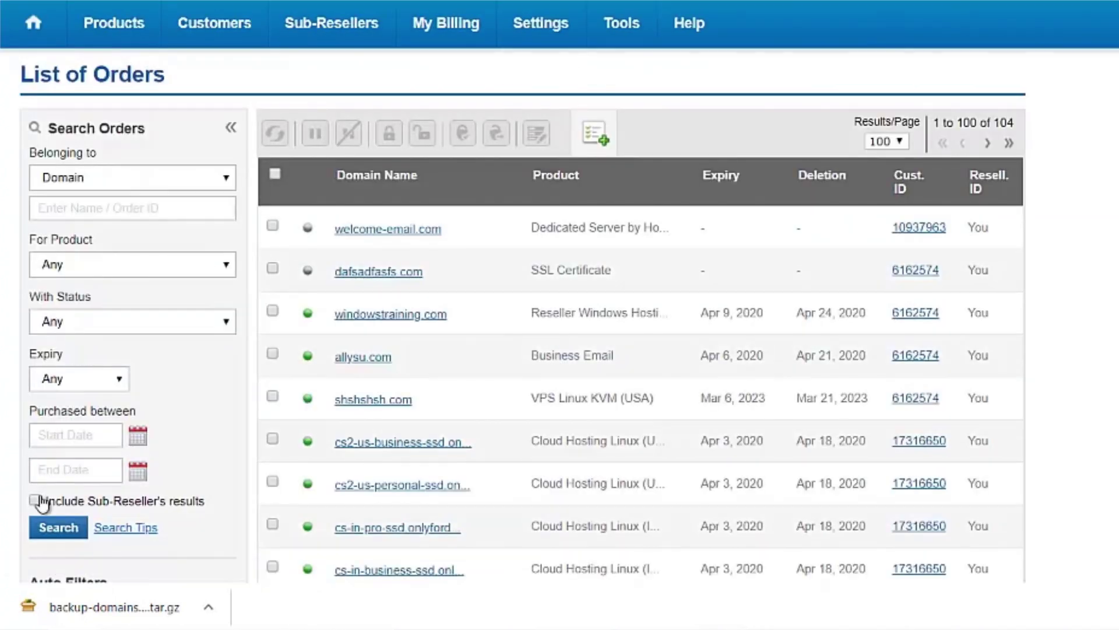
pyautogui.click(35, 499)
pyautogui.click(117, 213)
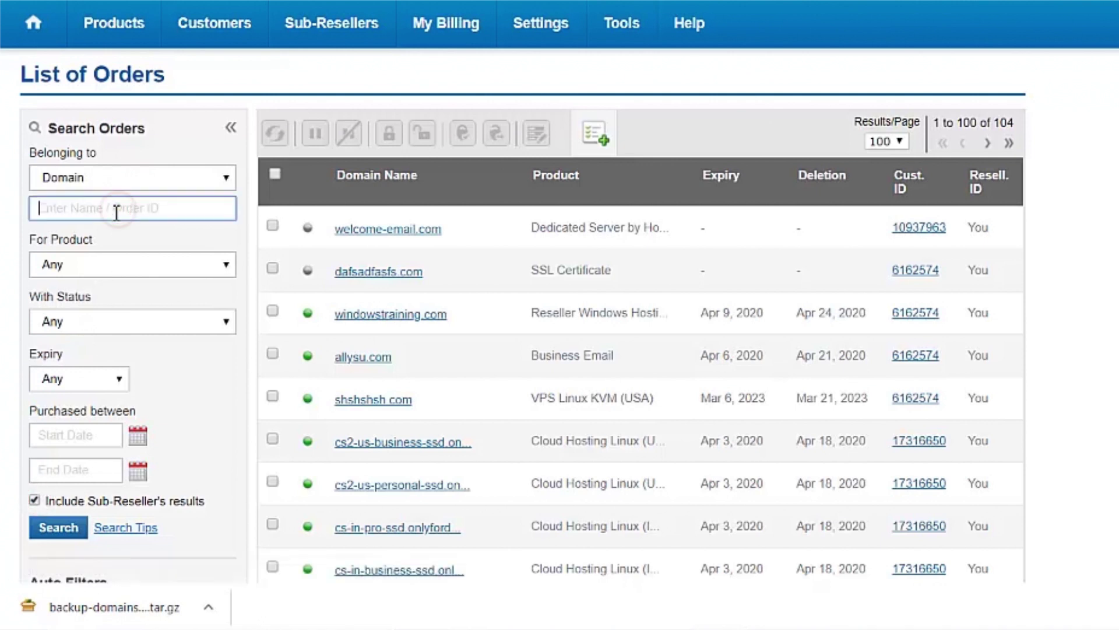
pyautogui.write('domains4demo.com')
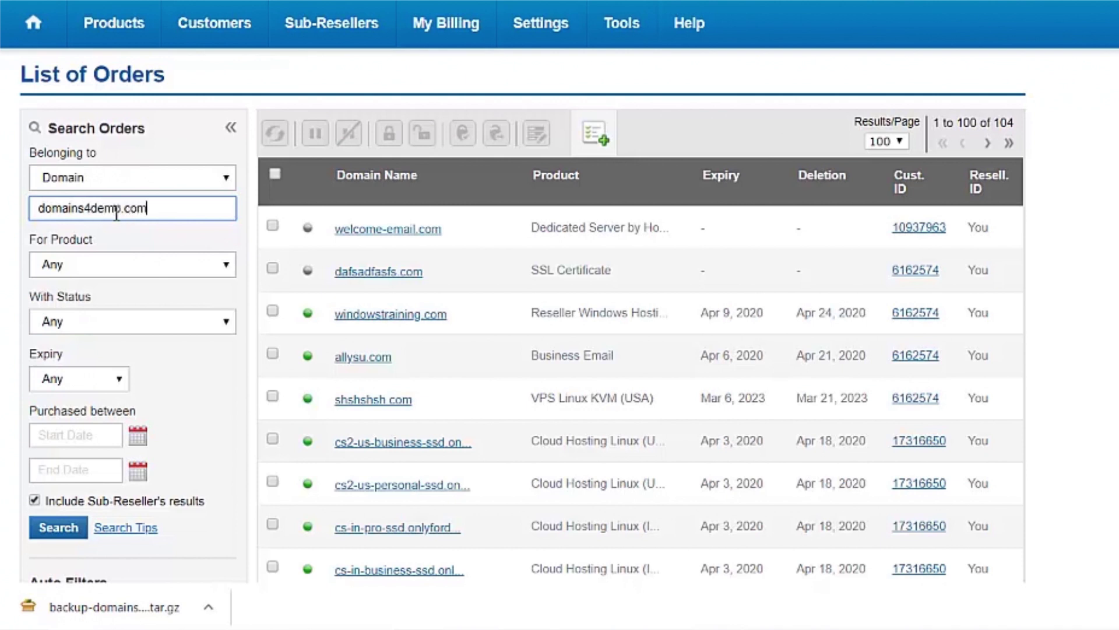
pyautogui.click(58, 527)
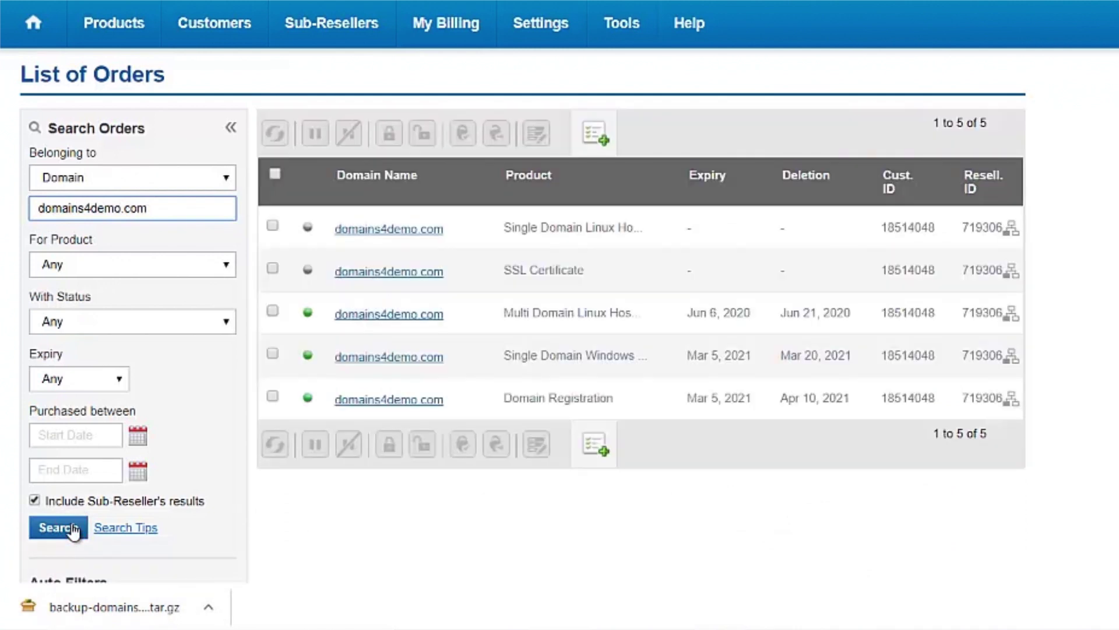
pyautogui.click(373, 325)
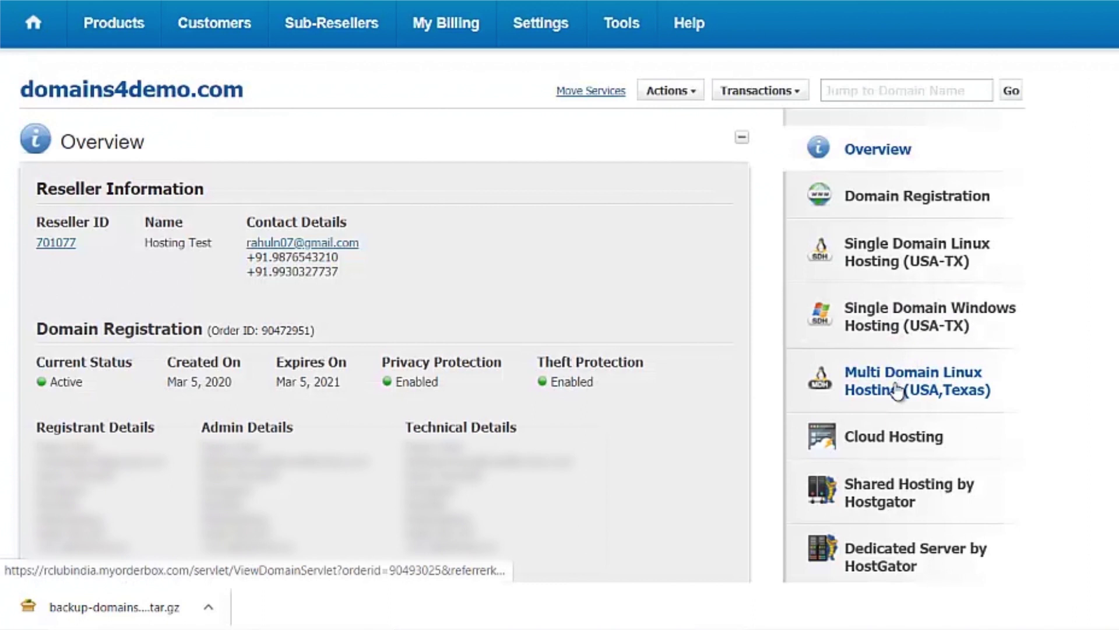
# Step: Open cPanel via Manage Web Hosting for the Multi Domain package and launch the Backup Wizard
pyautogui.click(896, 389)
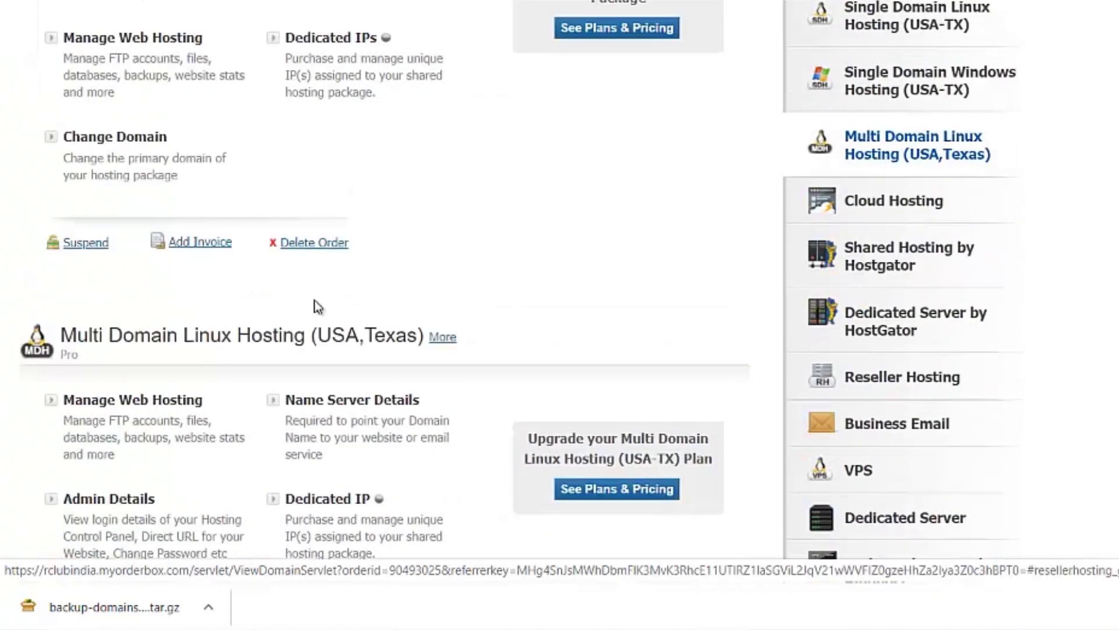
pyautogui.click(161, 403)
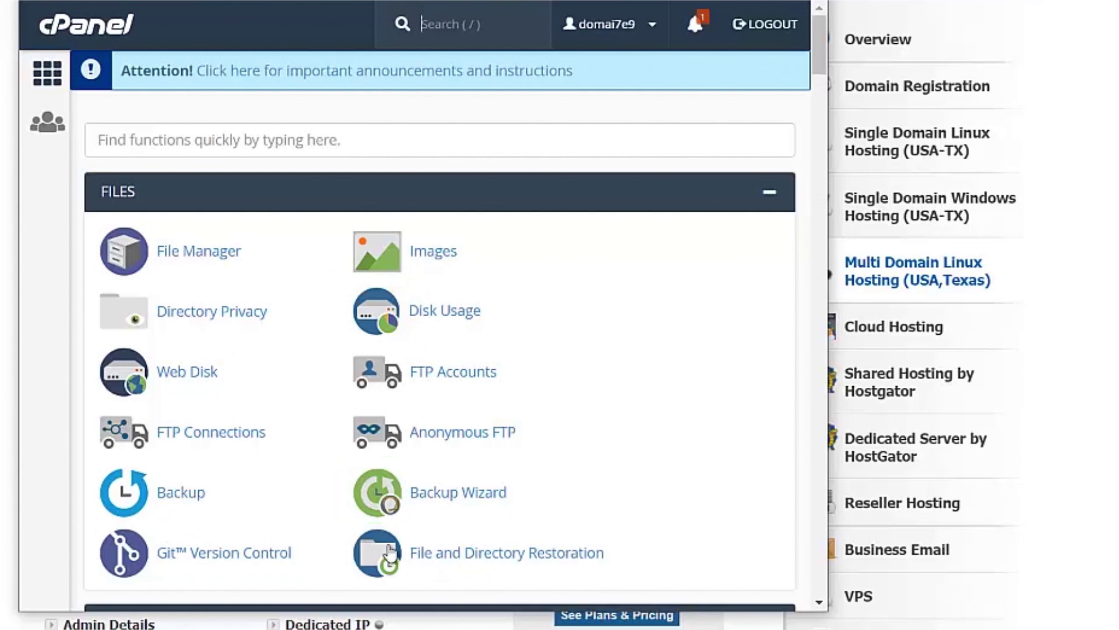
pyautogui.click(462, 496)
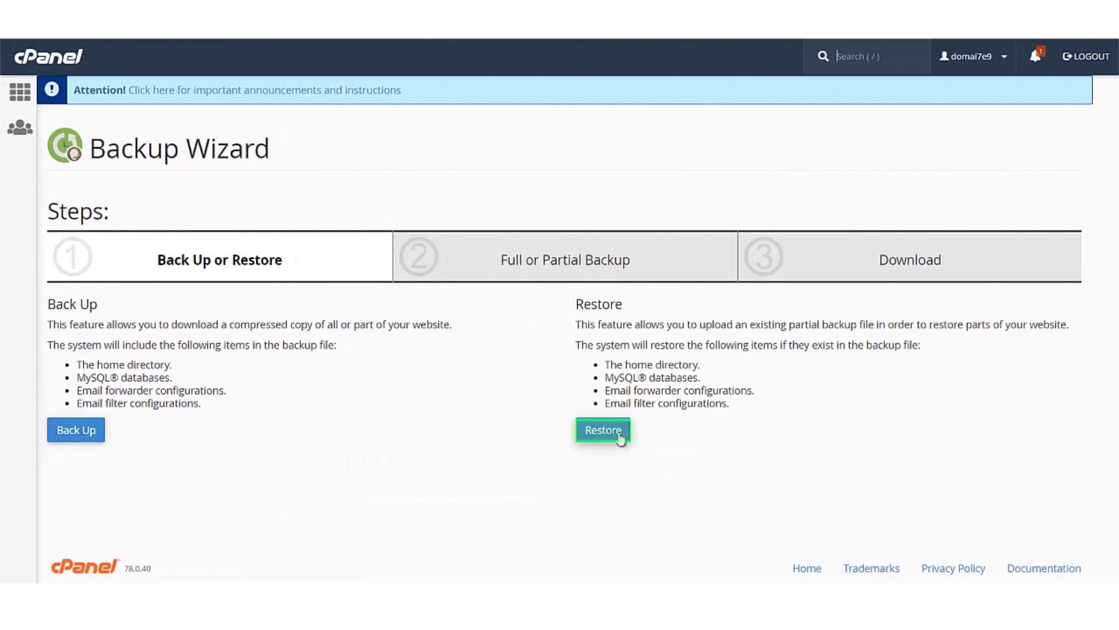
# Step: Choose a Home Directory restore and select the backup-domains4demo .tar.gz file from Downloads
pyautogui.click(620, 430)
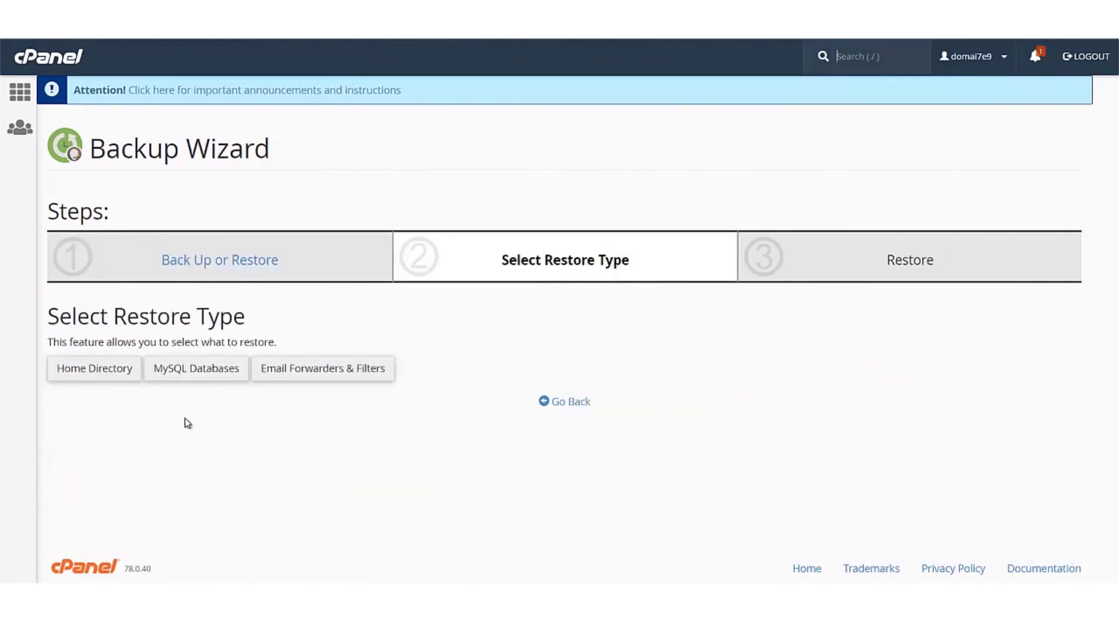
pyautogui.click(100, 372)
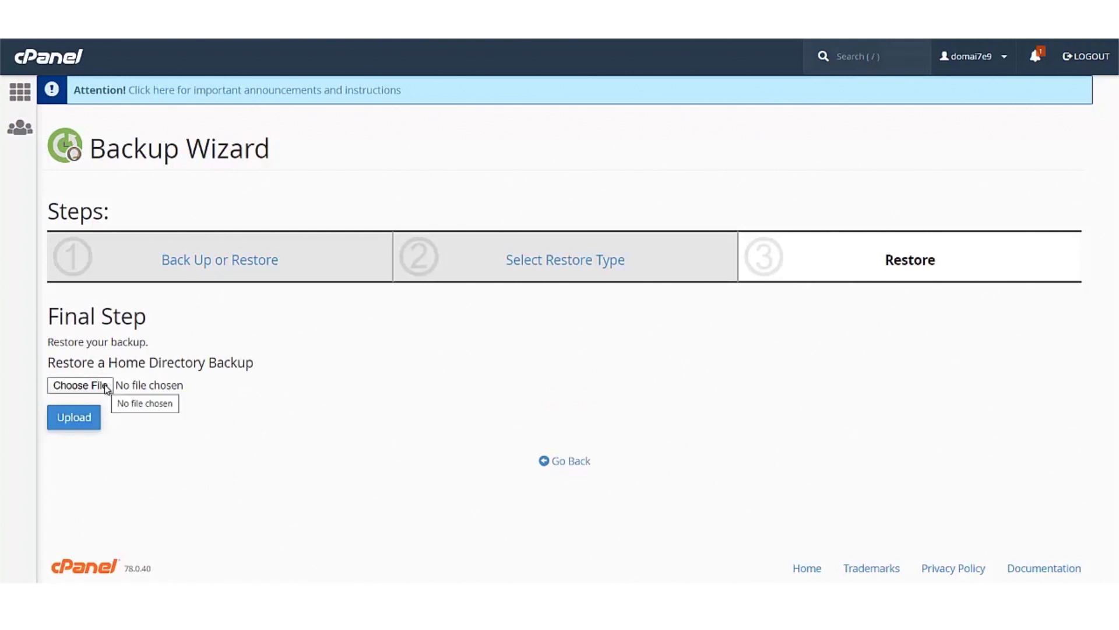
pyautogui.click(107, 387)
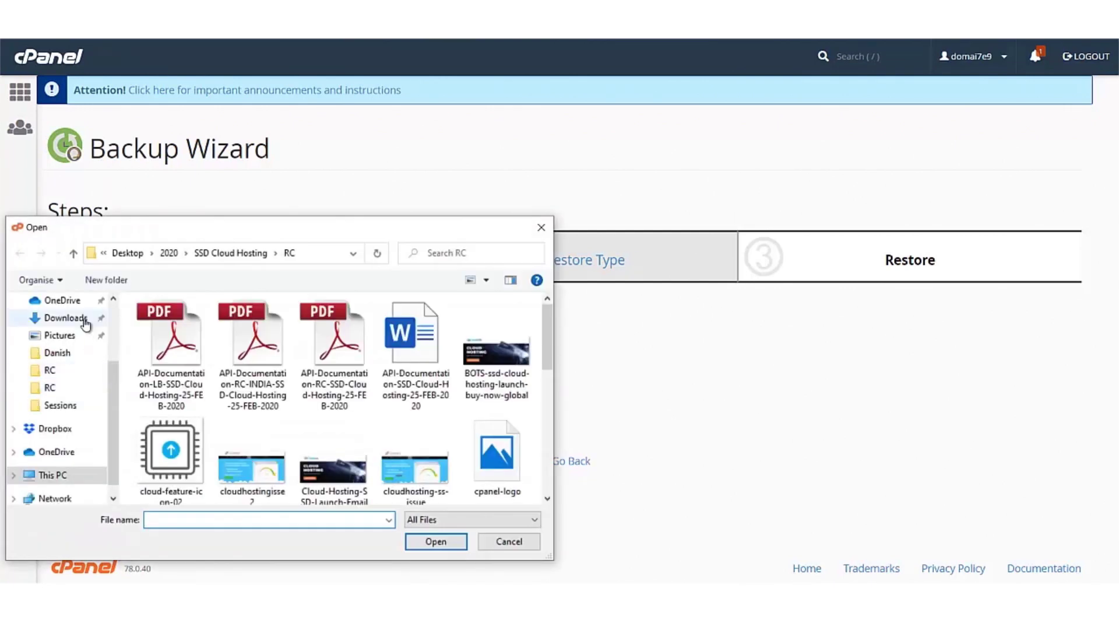
pyautogui.click(84, 319)
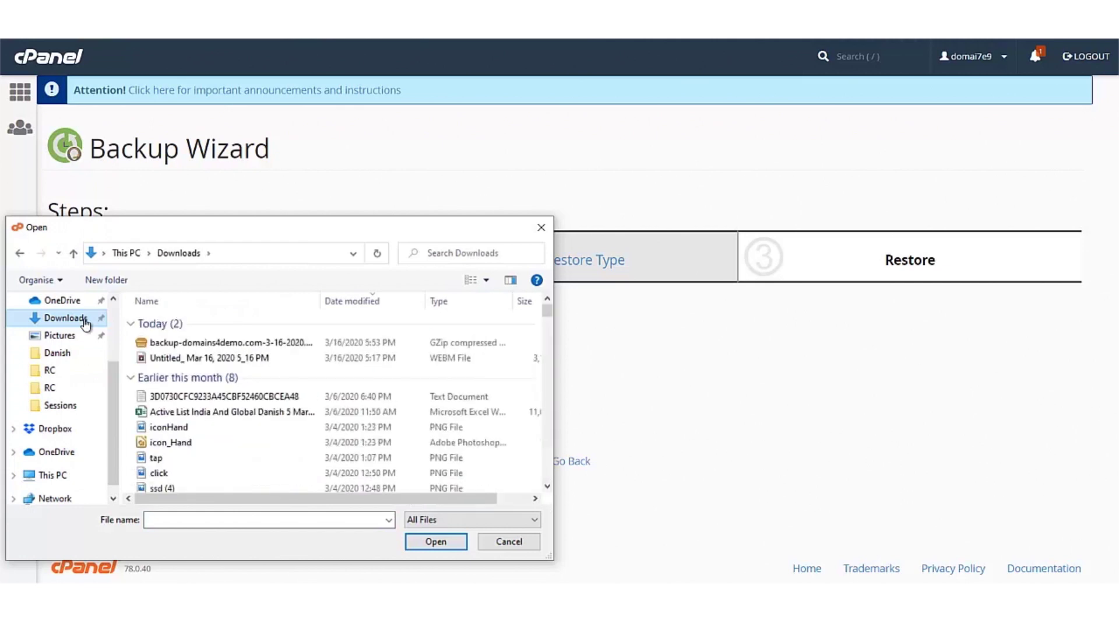
pyautogui.click(149, 342)
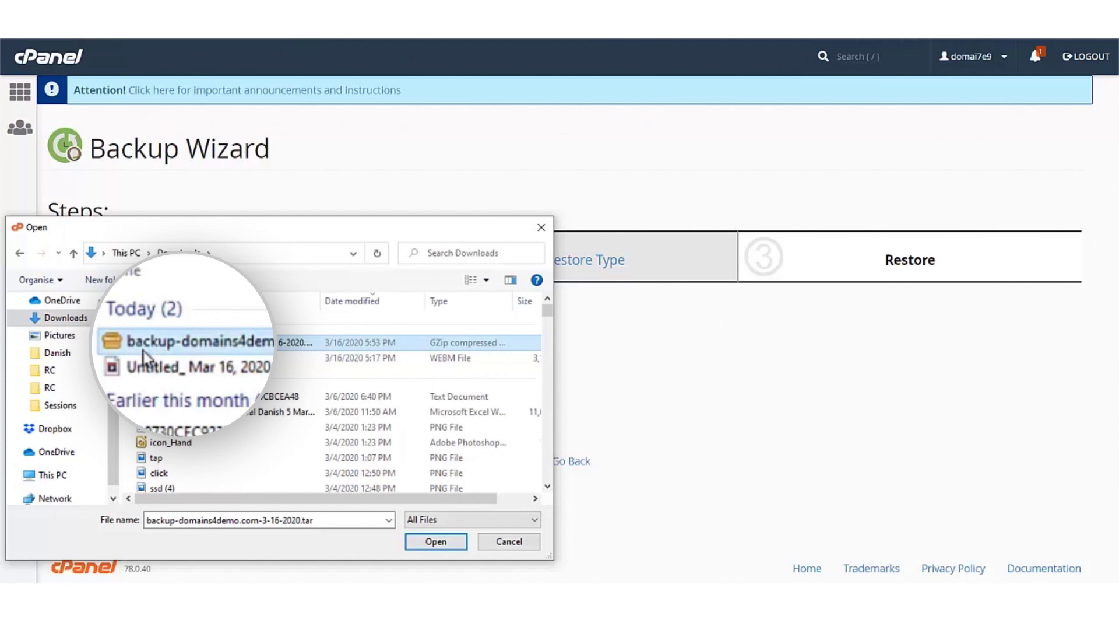
pyautogui.click(433, 542)
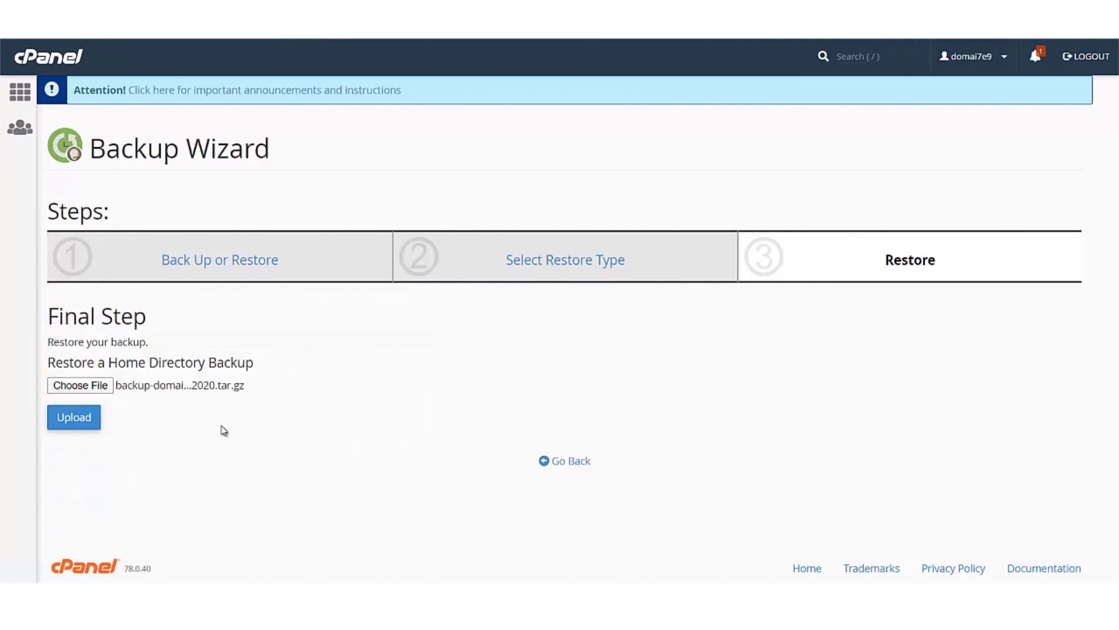
# Step: Upload the backup to restore the home directory, then reopen the package's cPanel function search
pyautogui.click(61, 422)
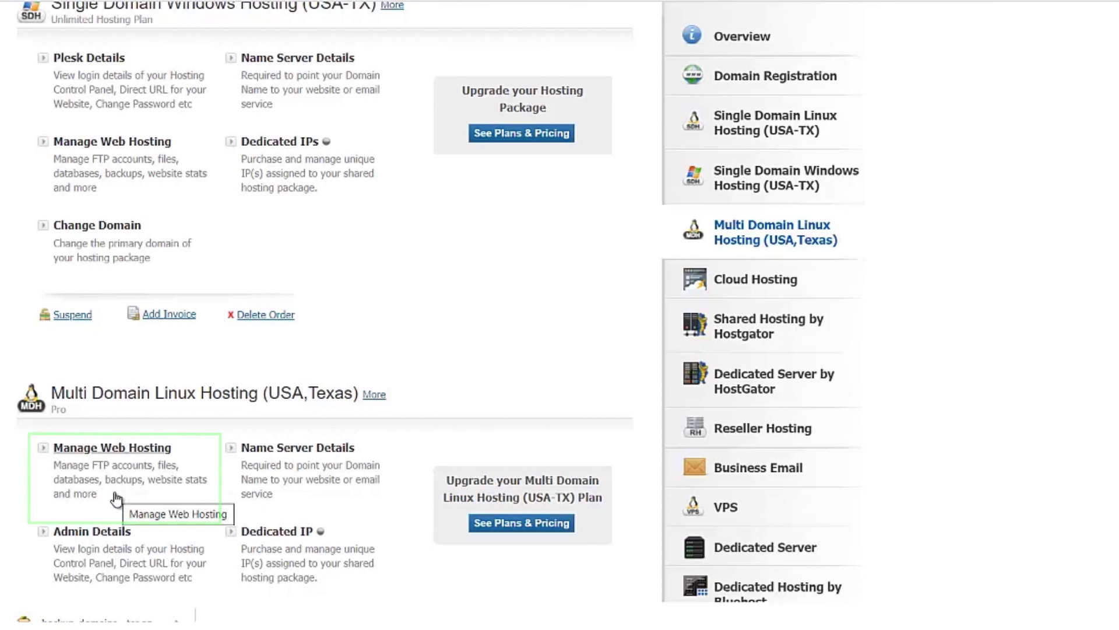
pyautogui.click(120, 458)
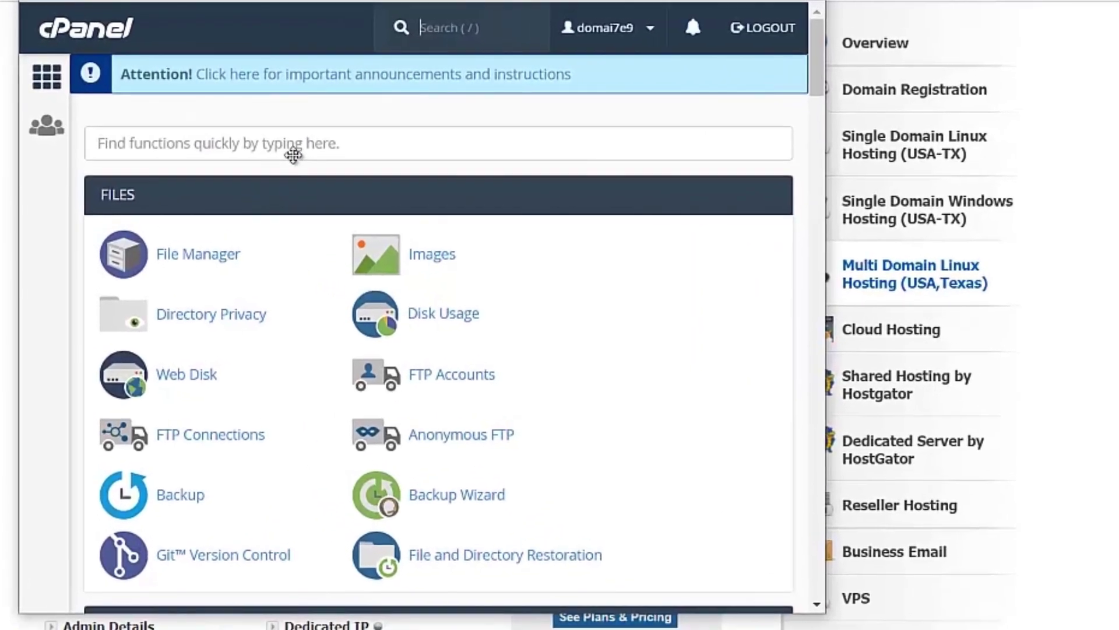
pyautogui.click(297, 150)
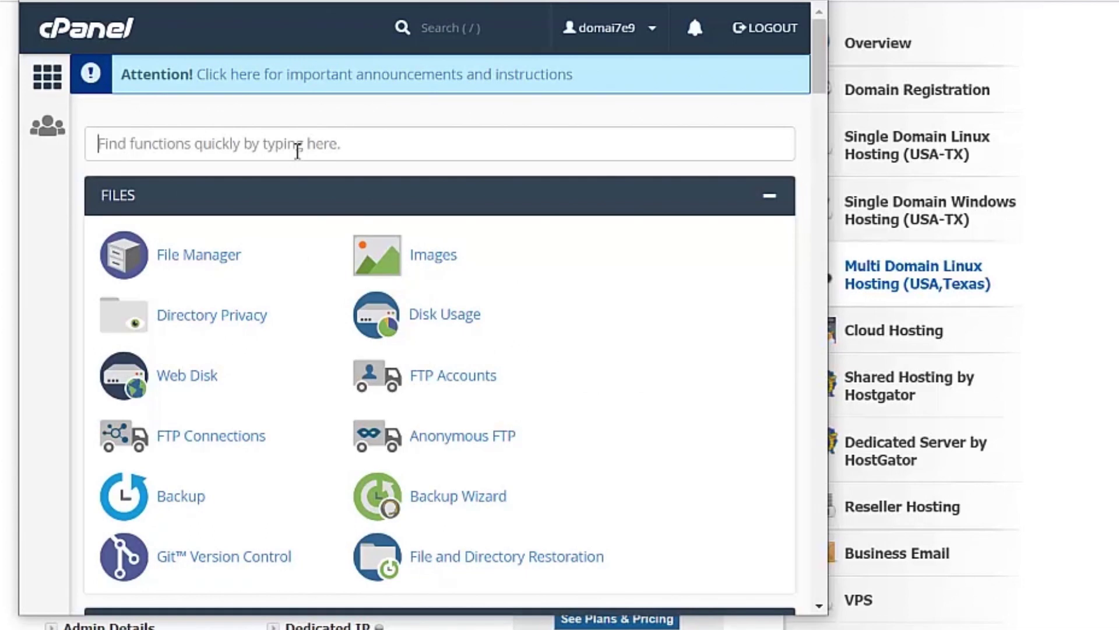
# Step: Find MySQL Databases by searching 'my' and create the database 'test' (domai7e9_test)
pyautogui.write('my')
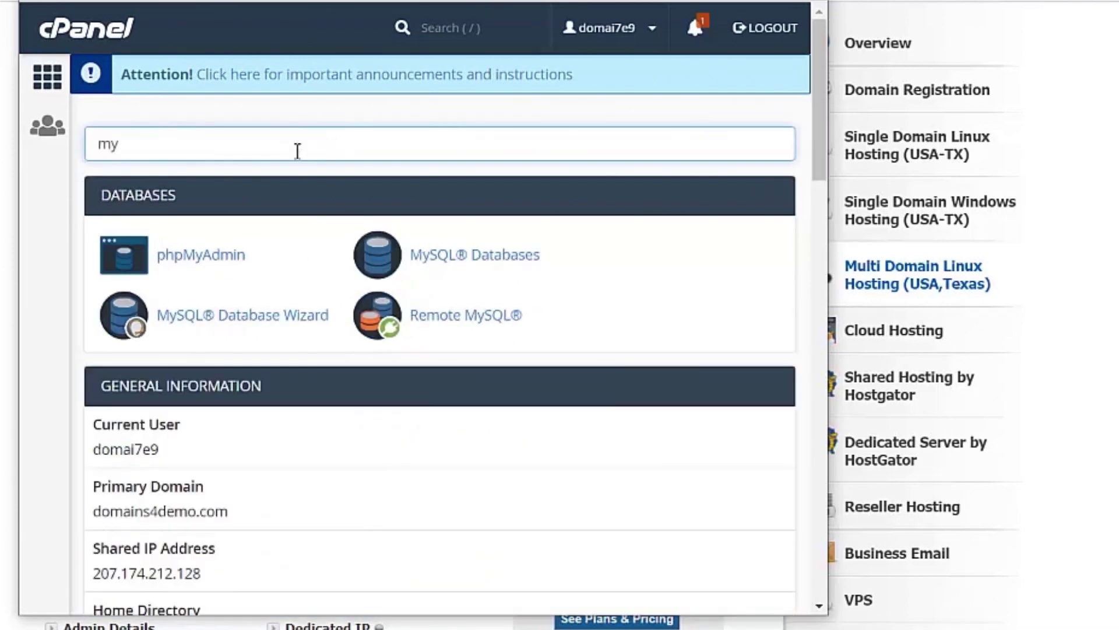
pyautogui.click(469, 271)
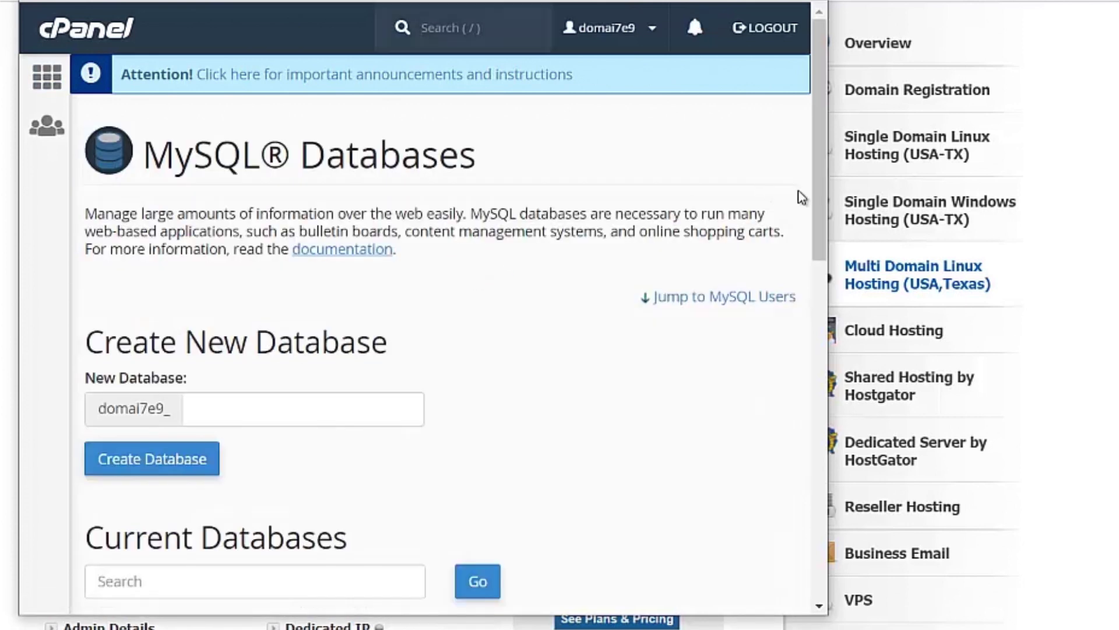
pyautogui.moveTo(815, 200); pyautogui.dragTo(816, 243)
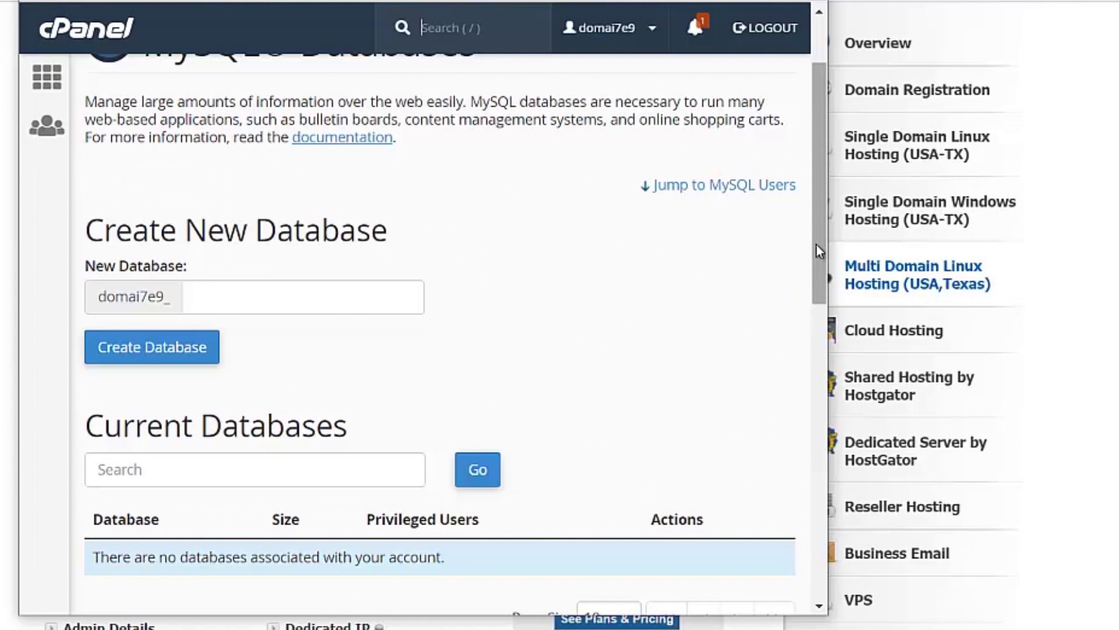
pyautogui.click(216, 299)
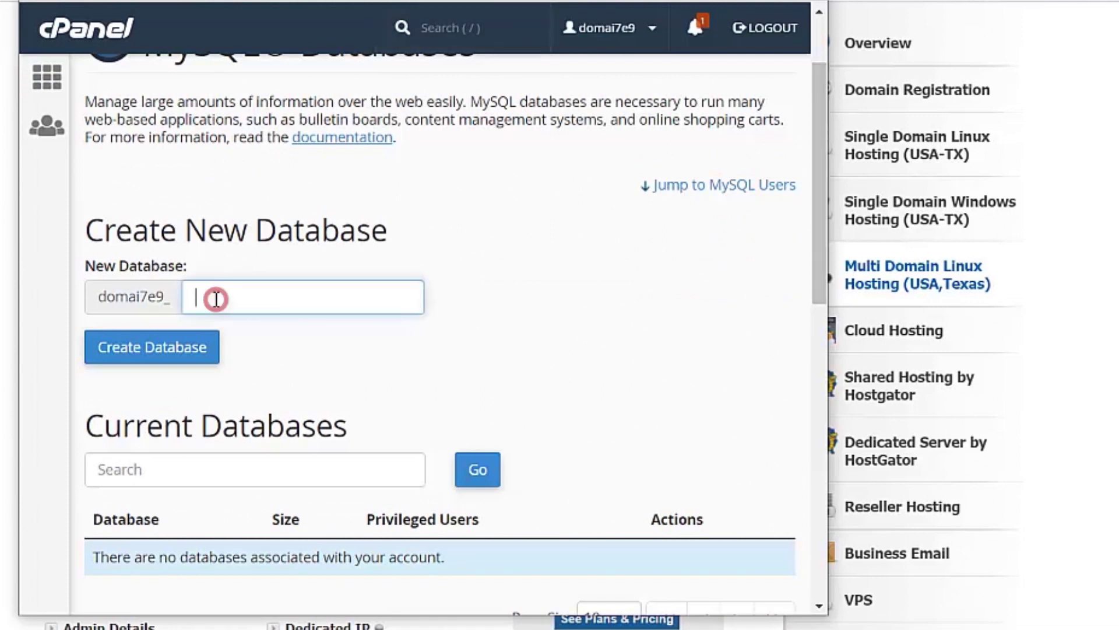
pyautogui.write('test')
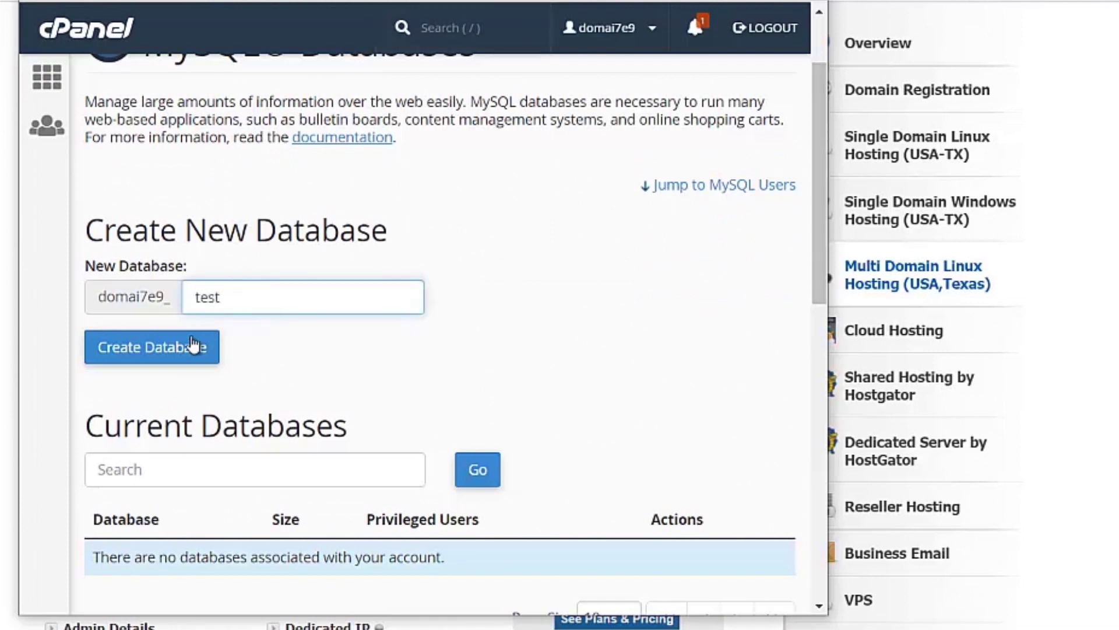
pyautogui.click(190, 350)
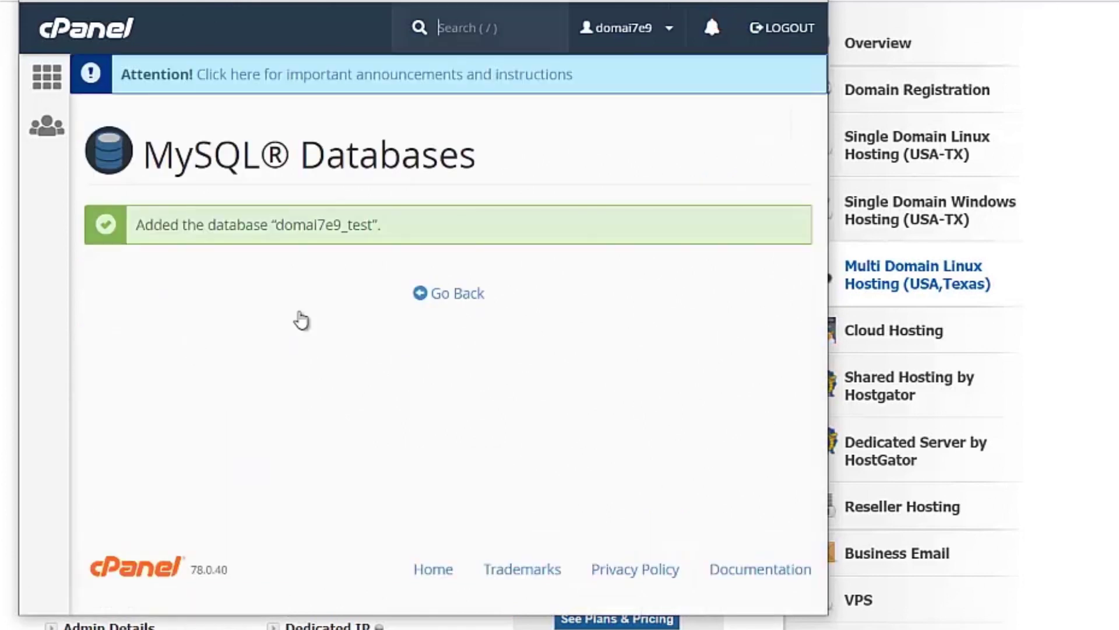
# Step: Return to MySQL Databases and enter test11 as the new MySQL user name
pyautogui.click(476, 297)
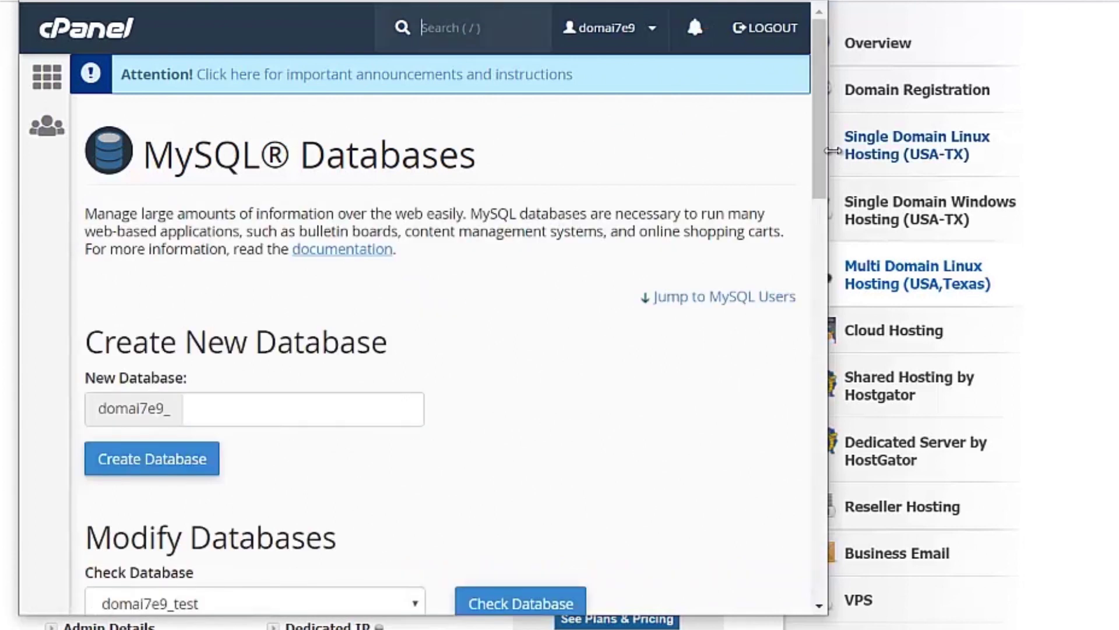
pyautogui.moveTo(819, 156); pyautogui.dragTo(820, 403)
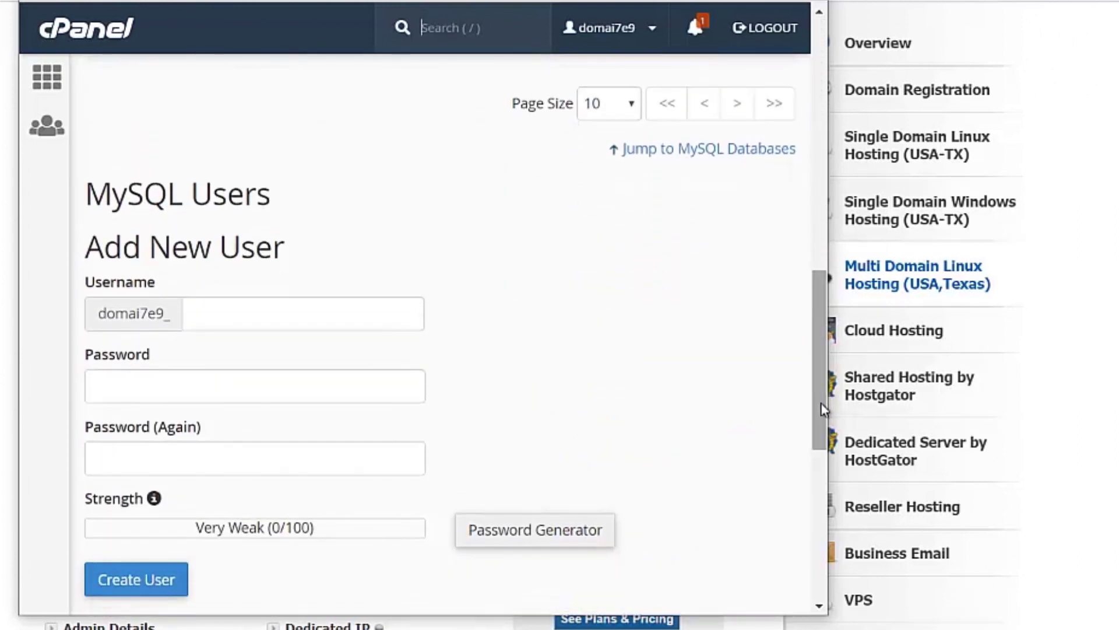
pyautogui.click(325, 309)
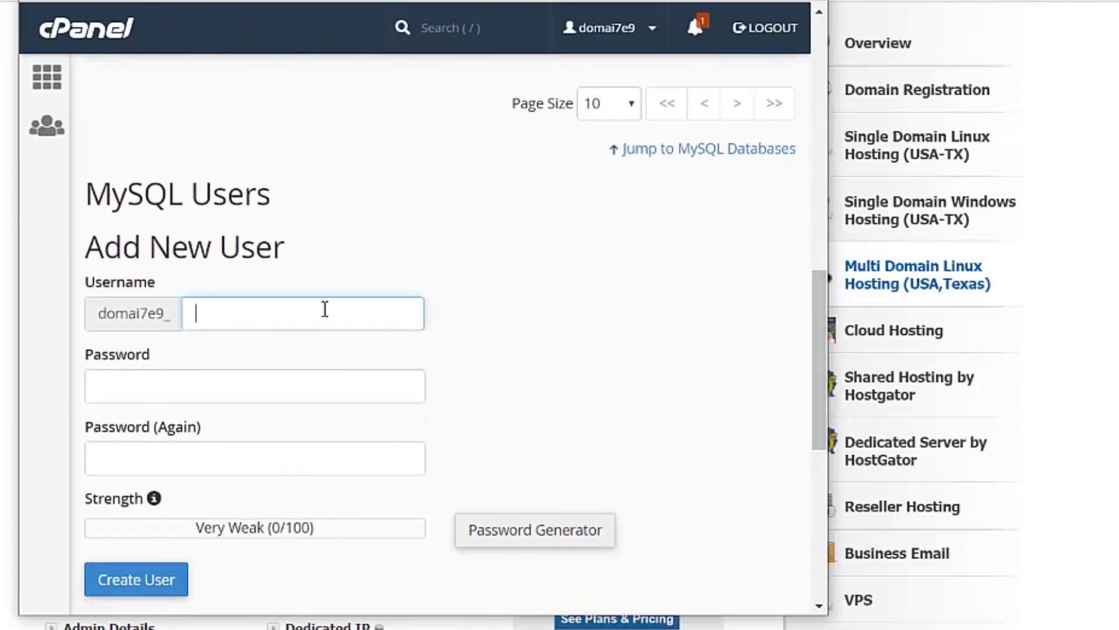
pyautogui.write('test11')
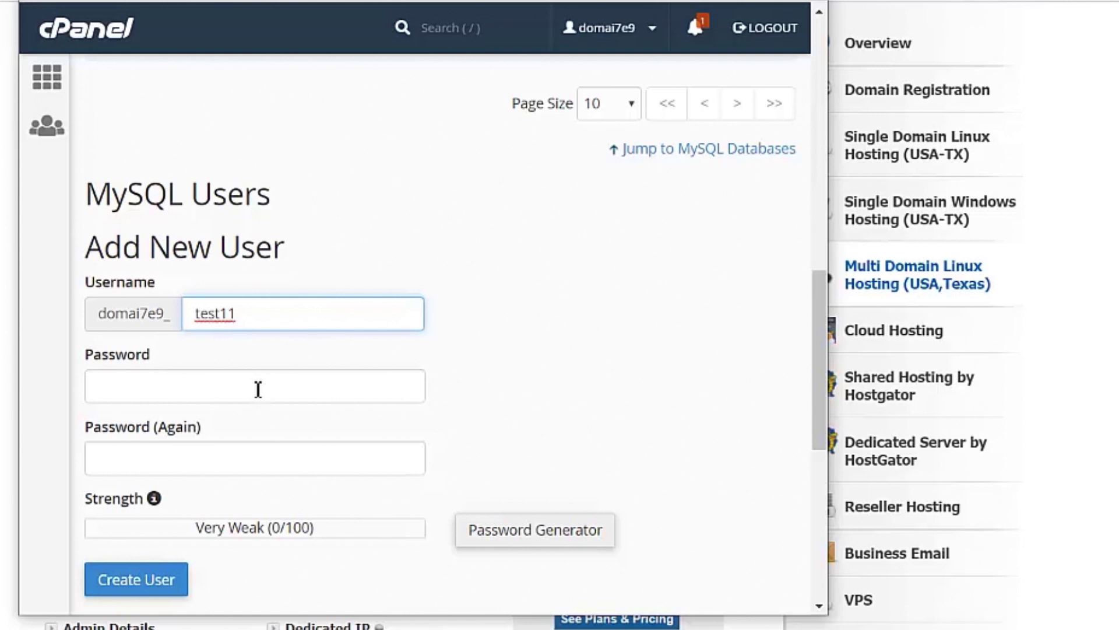
# Step: Paste a generated very strong password into both fields and create user domai7e9_test11
pyautogui.click(509, 524)
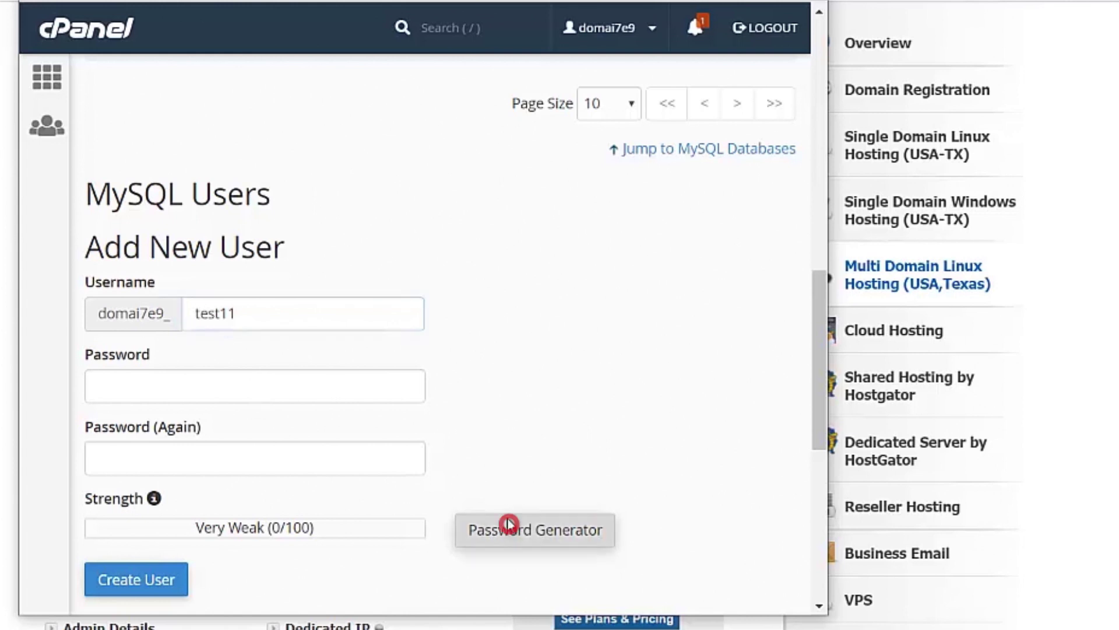
pyautogui.click(369, 240)
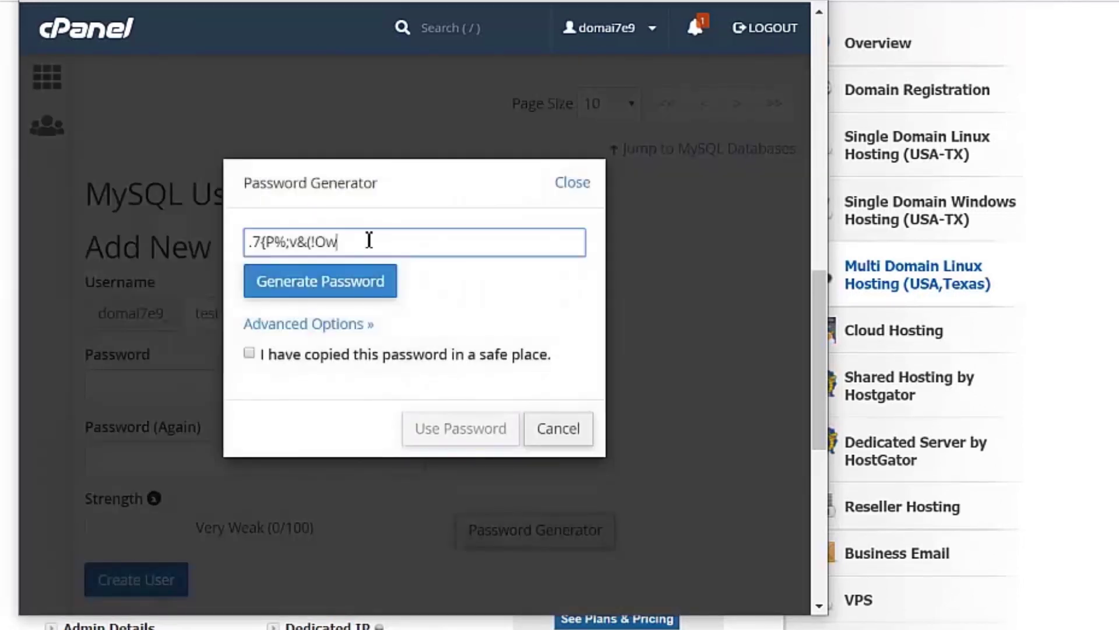
pyautogui.hotkey('ctrl', 'a')
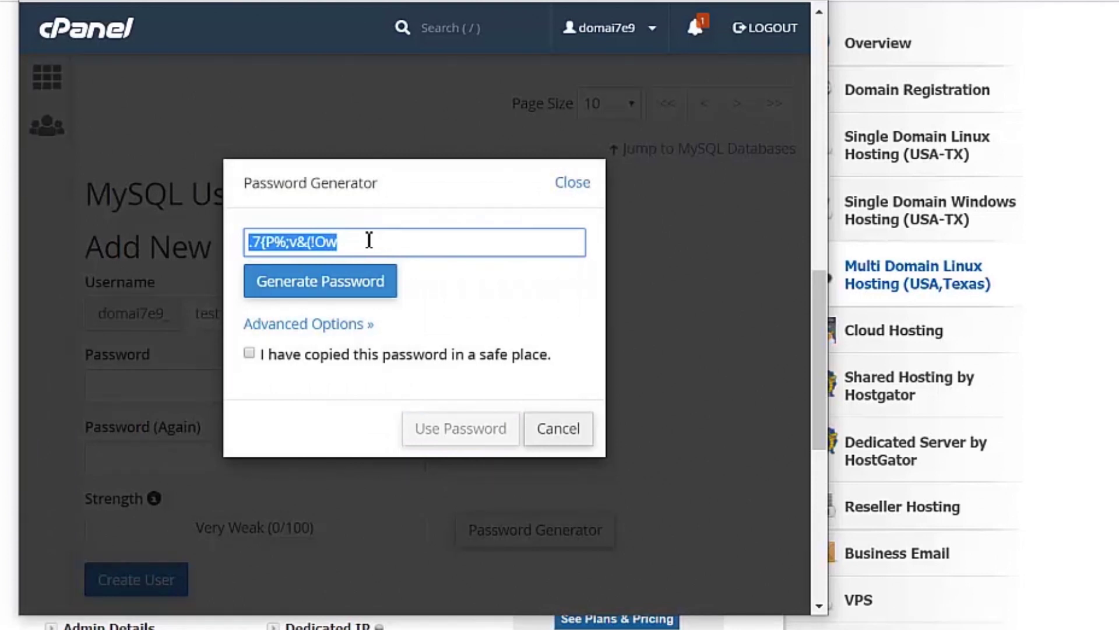
pyautogui.click(552, 432)
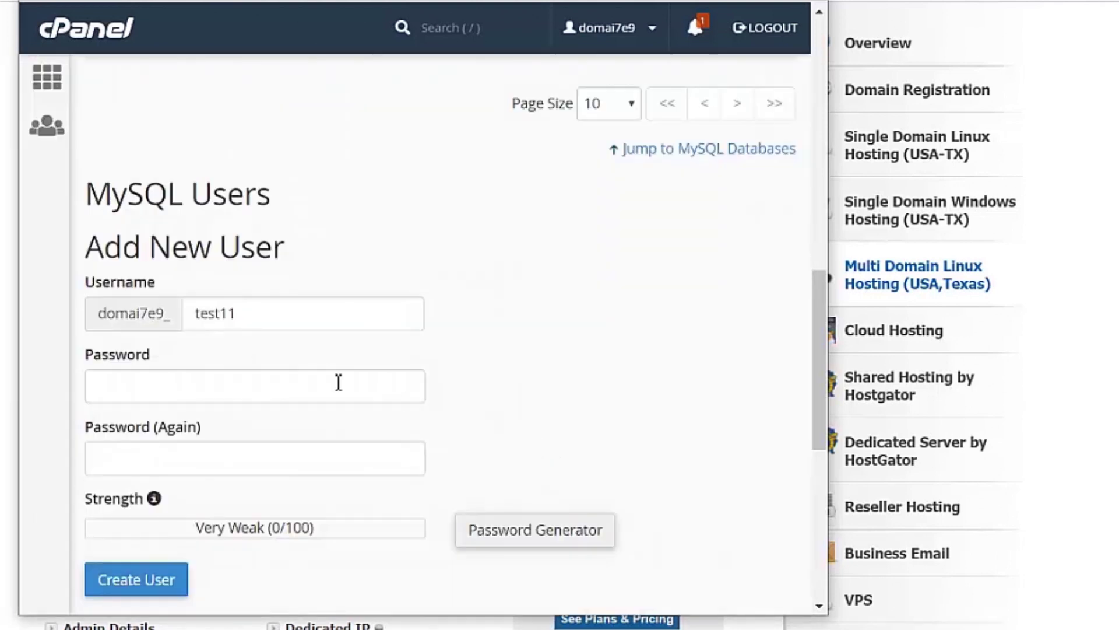
pyautogui.click(272, 374)
pyautogui.hotkey('ctrl', 'v')
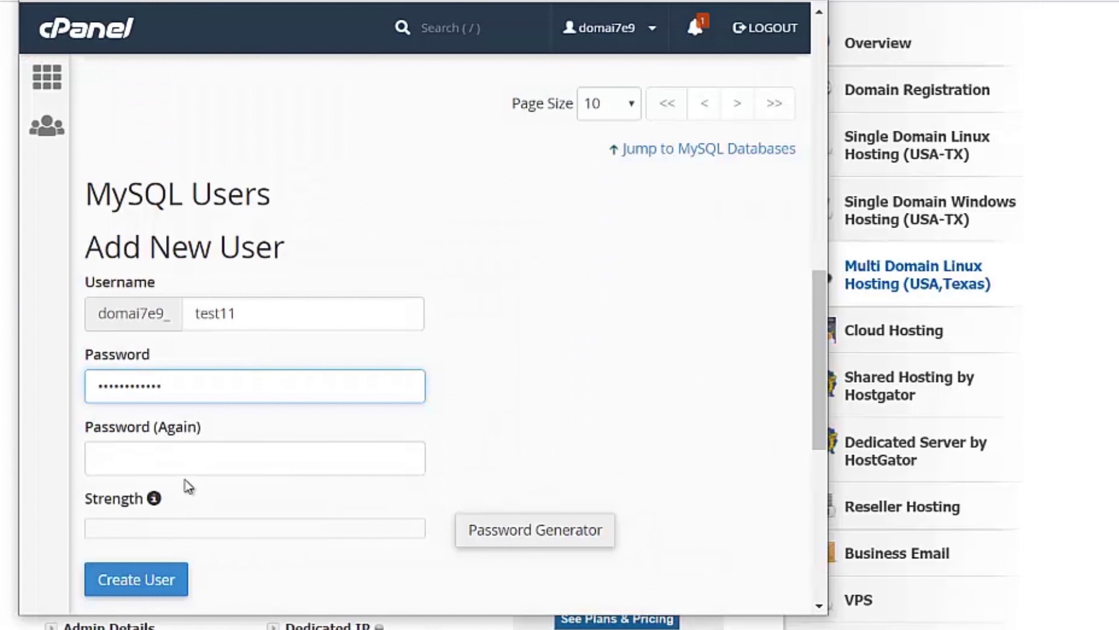
pyautogui.click(187, 465)
pyautogui.hotkey('ctrl', 'v')
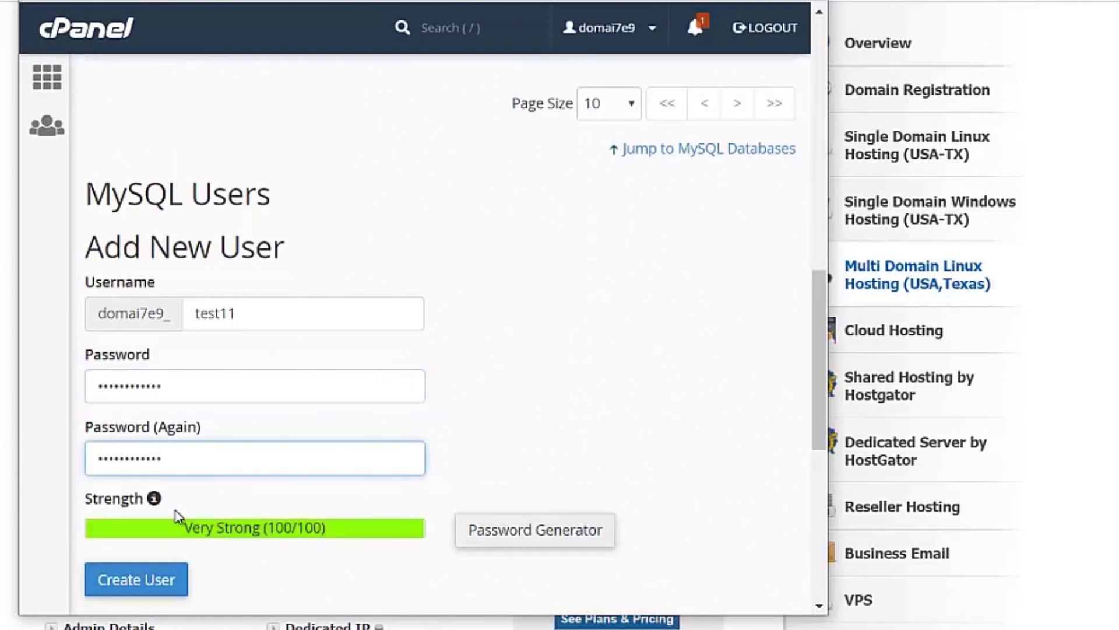
pyautogui.click(159, 573)
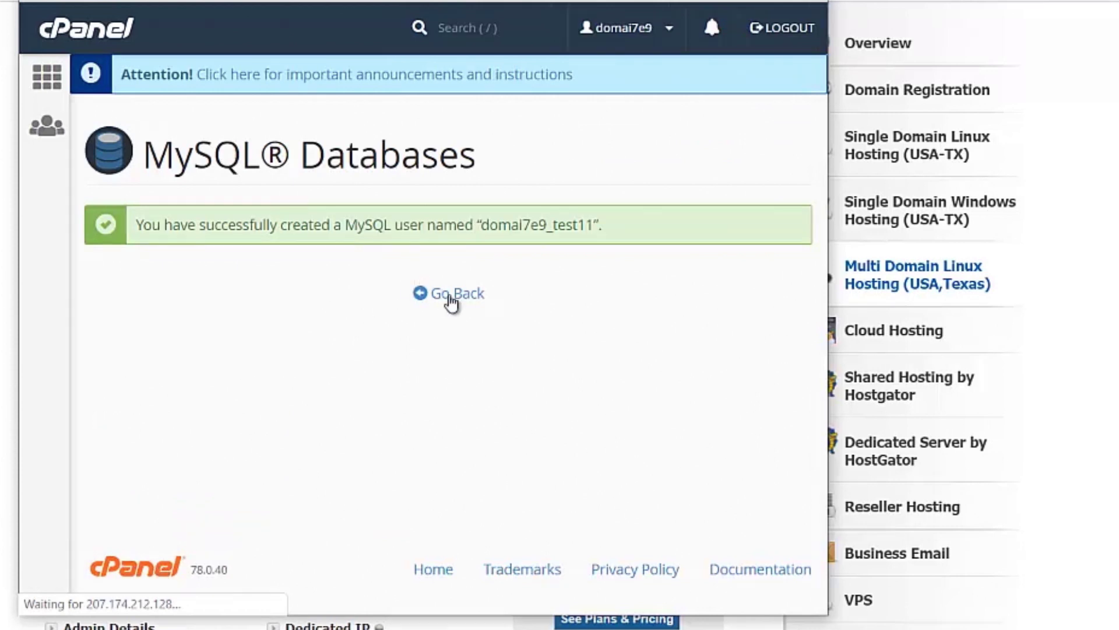
pyautogui.click(451, 297)
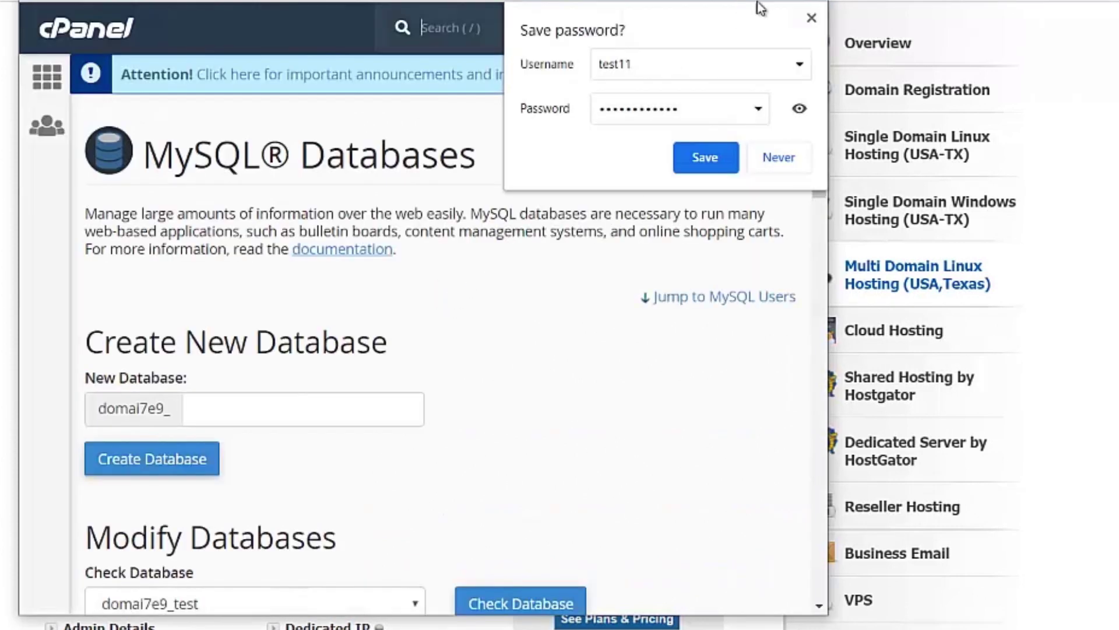
# Step: Add user domai7e9_test11 to the domai7e9_test database
pyautogui.click(809, 19)
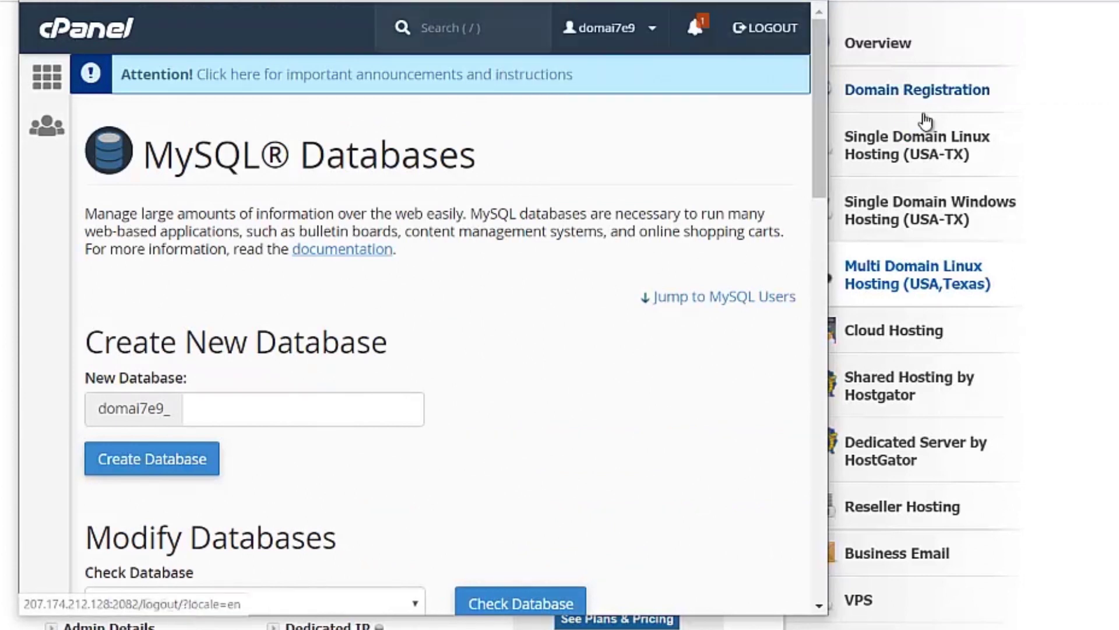
pyautogui.moveTo(823, 136); pyautogui.dragTo(825, 395)
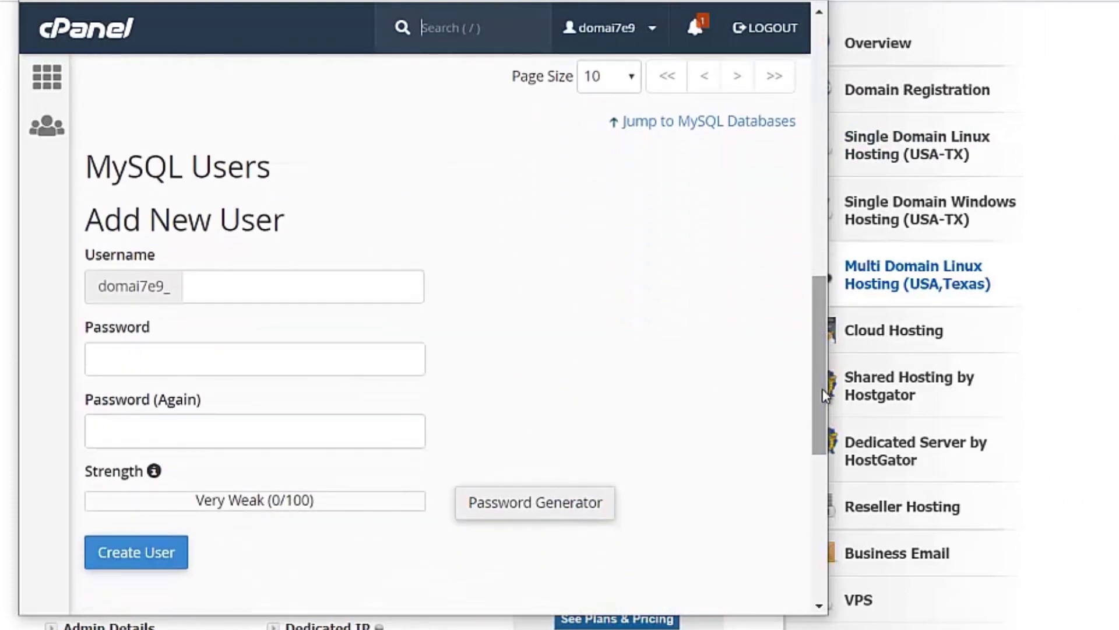
pyautogui.scroll(-5, 817, 379)
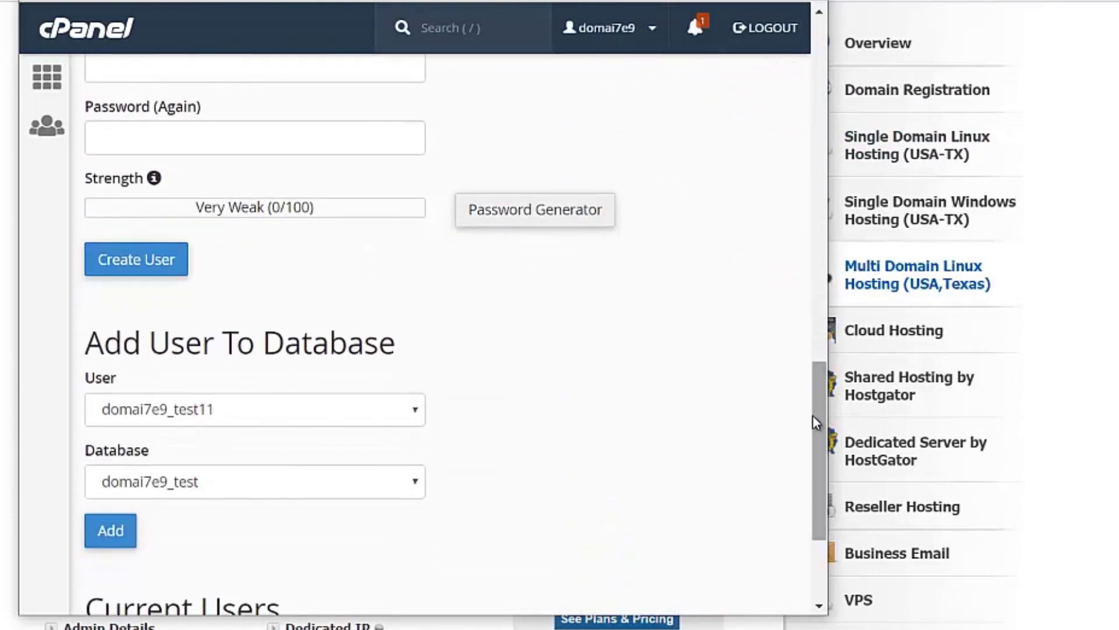
pyautogui.click(347, 408)
pyautogui.click(348, 409)
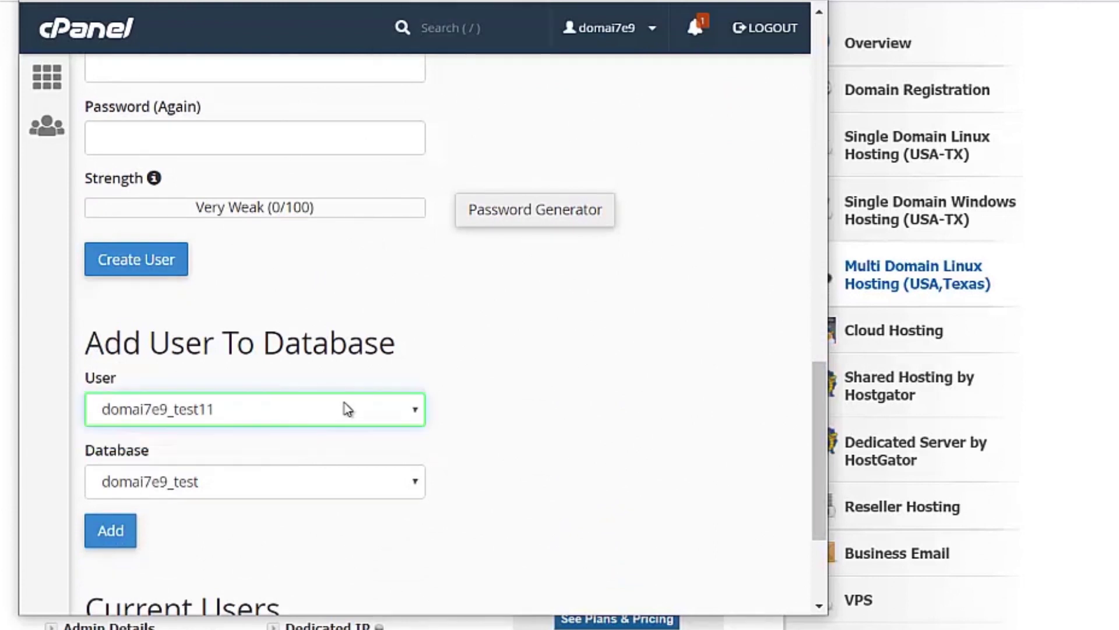
pyautogui.click(319, 482)
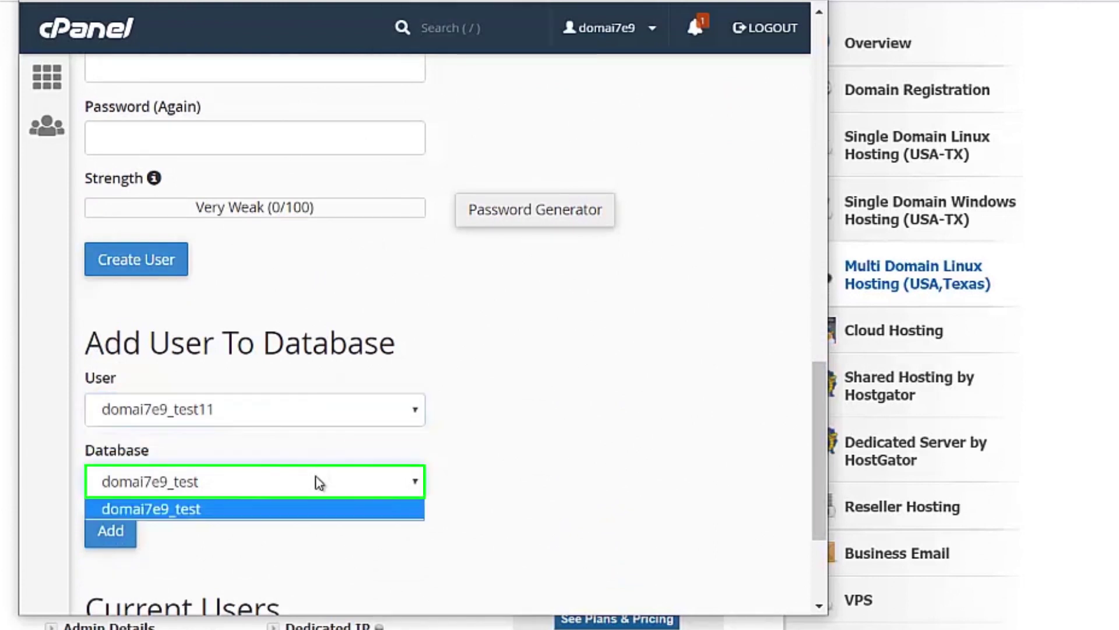
pyautogui.click(319, 482)
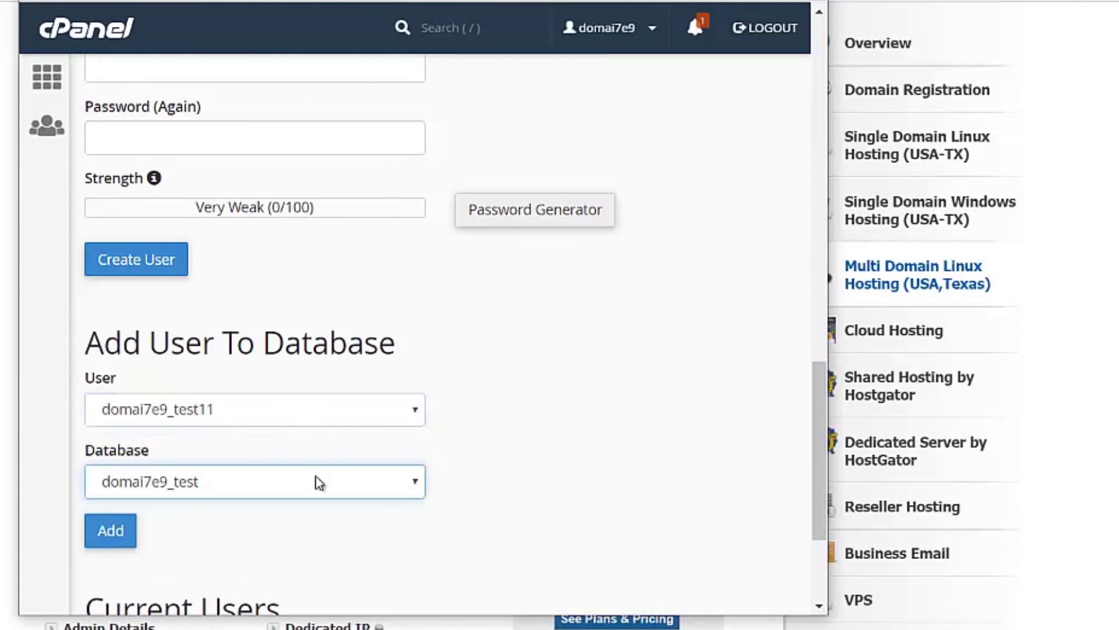
pyautogui.click(120, 541)
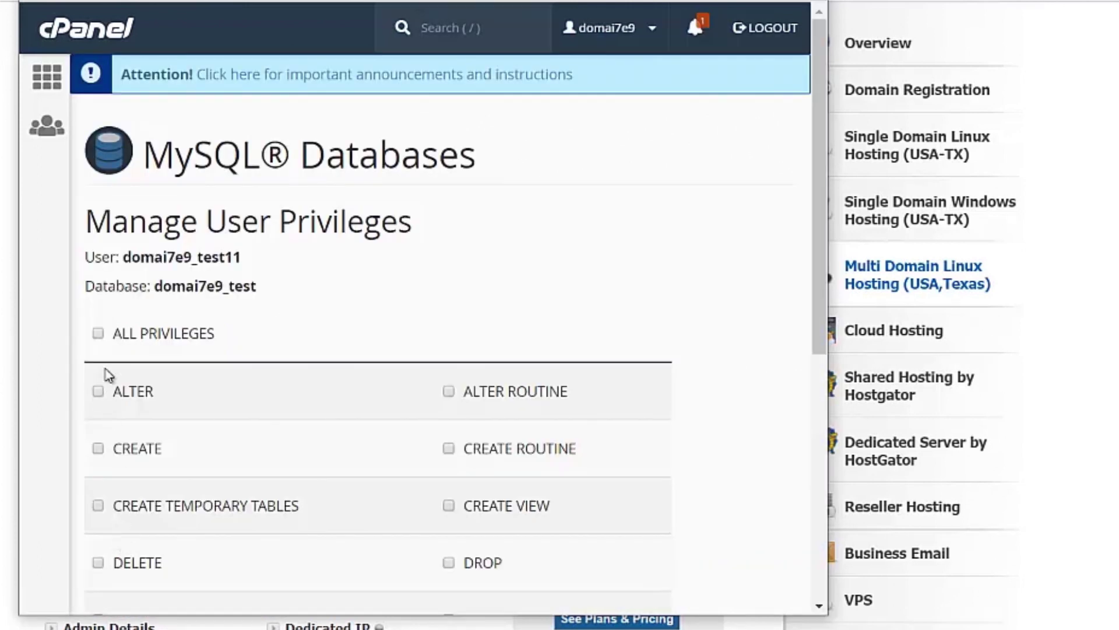
# Step: Grant ALL PRIVILEGES, save the changes, and return to the cPanel home page
pyautogui.click(98, 333)
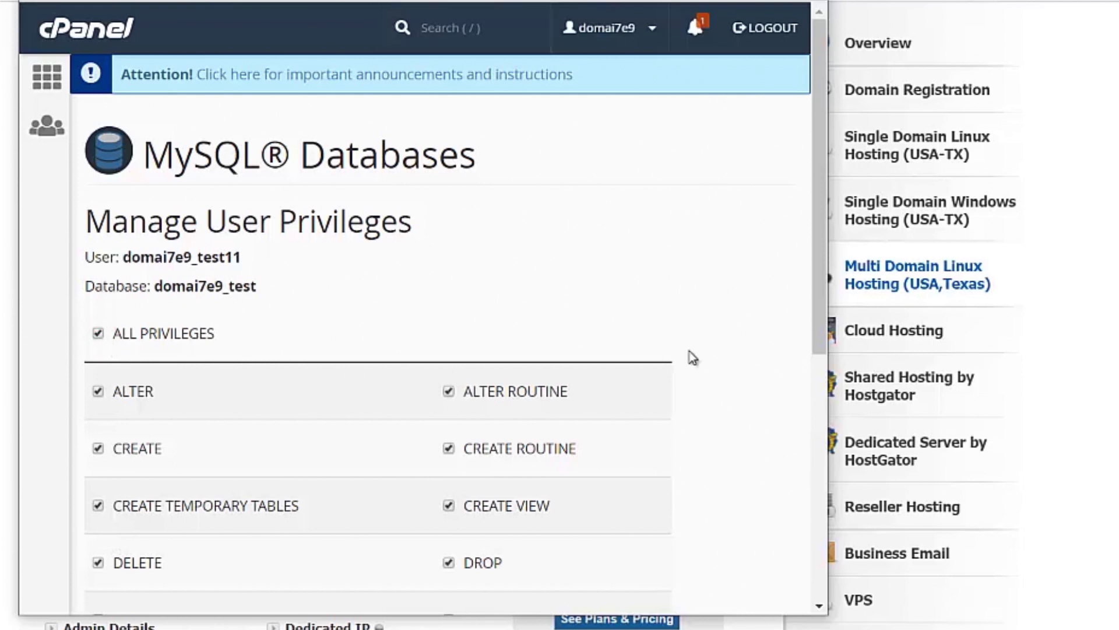
pyautogui.moveTo(820, 333); pyautogui.dragTo(814, 526)
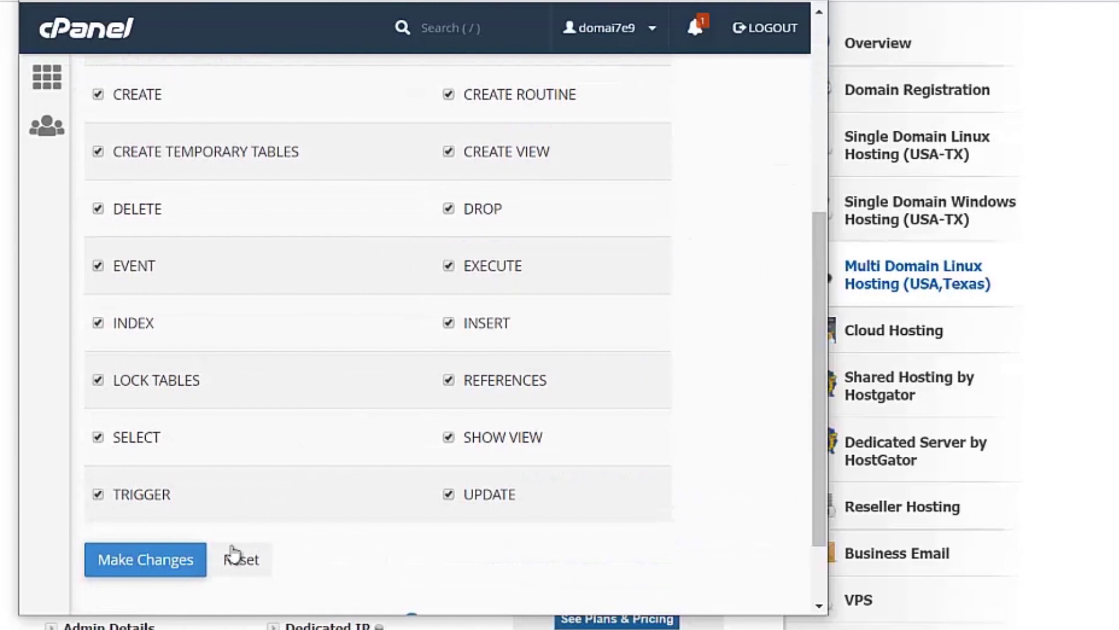
pyautogui.click(169, 557)
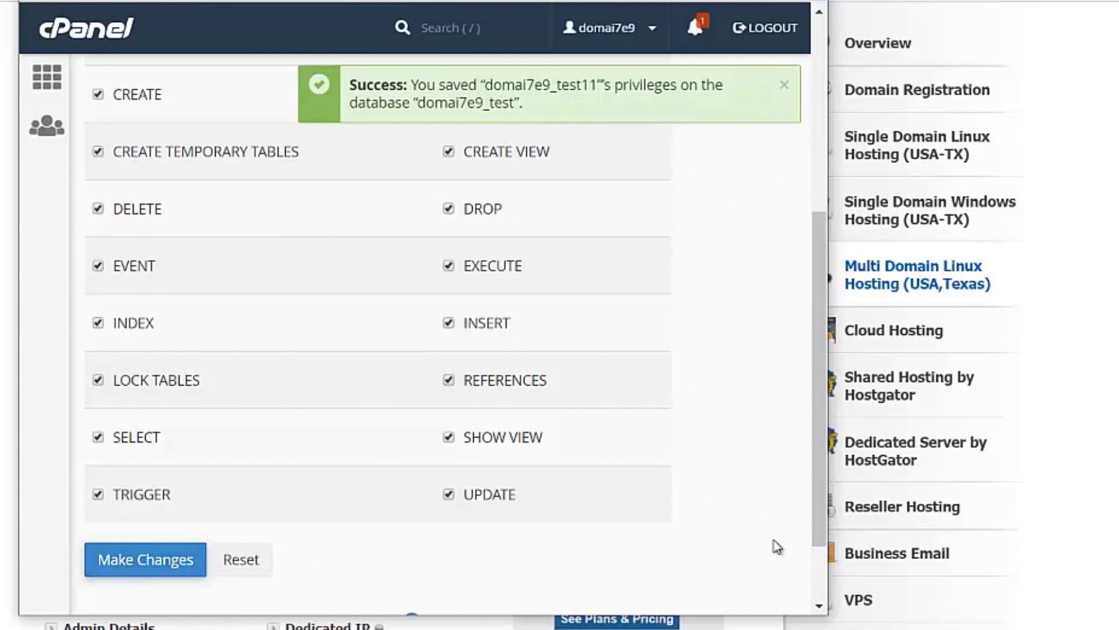
pyautogui.moveTo(819, 520); pyautogui.dragTo(822, 322)
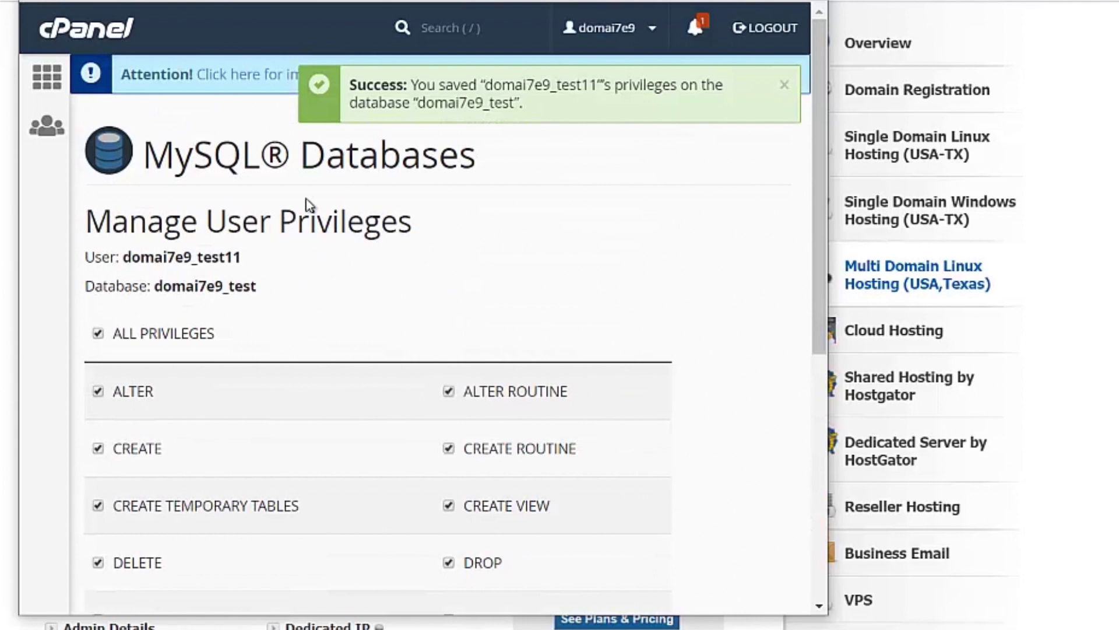
pyautogui.click(43, 79)
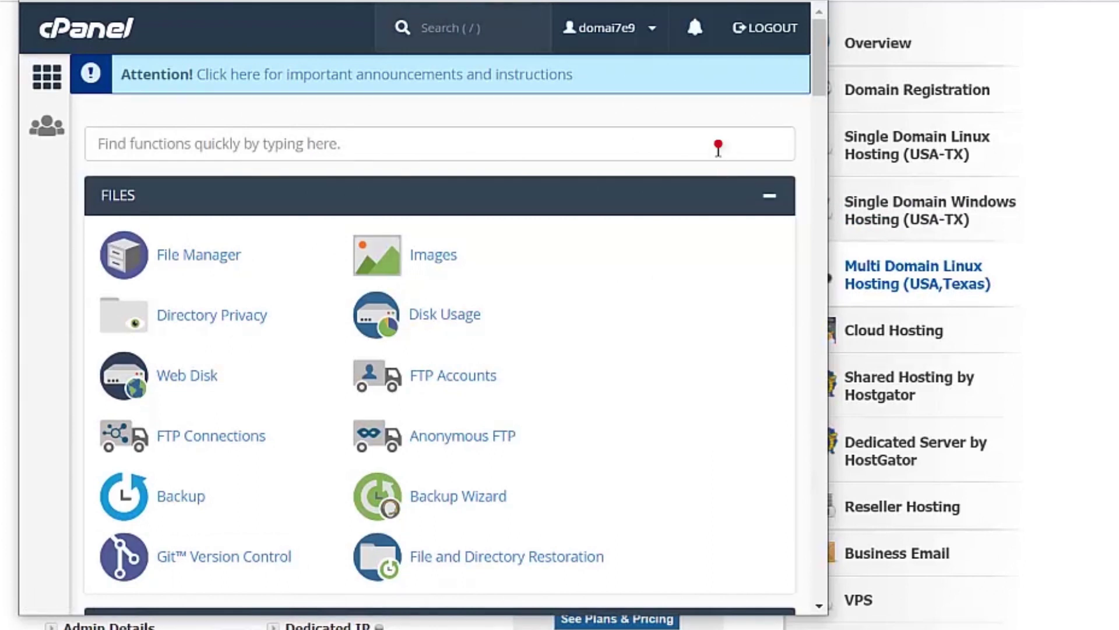
# Step: Find phpMyAdmin via the 'ph' function search and open the domai7e9_test database
pyautogui.click(718, 146)
pyautogui.write('ph')
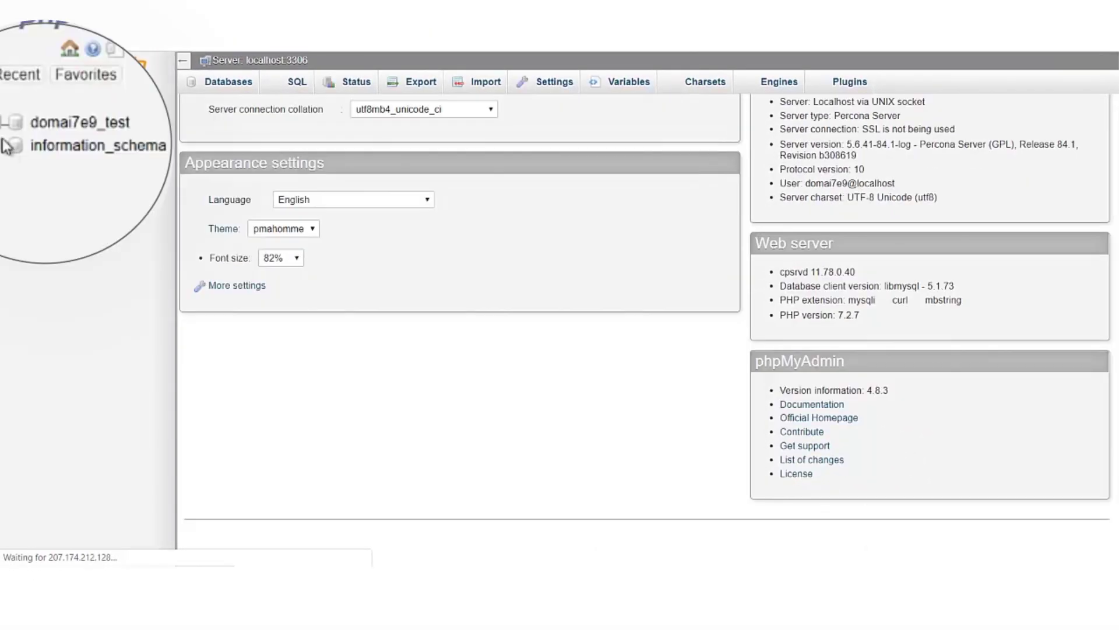
pyautogui.click(65, 127)
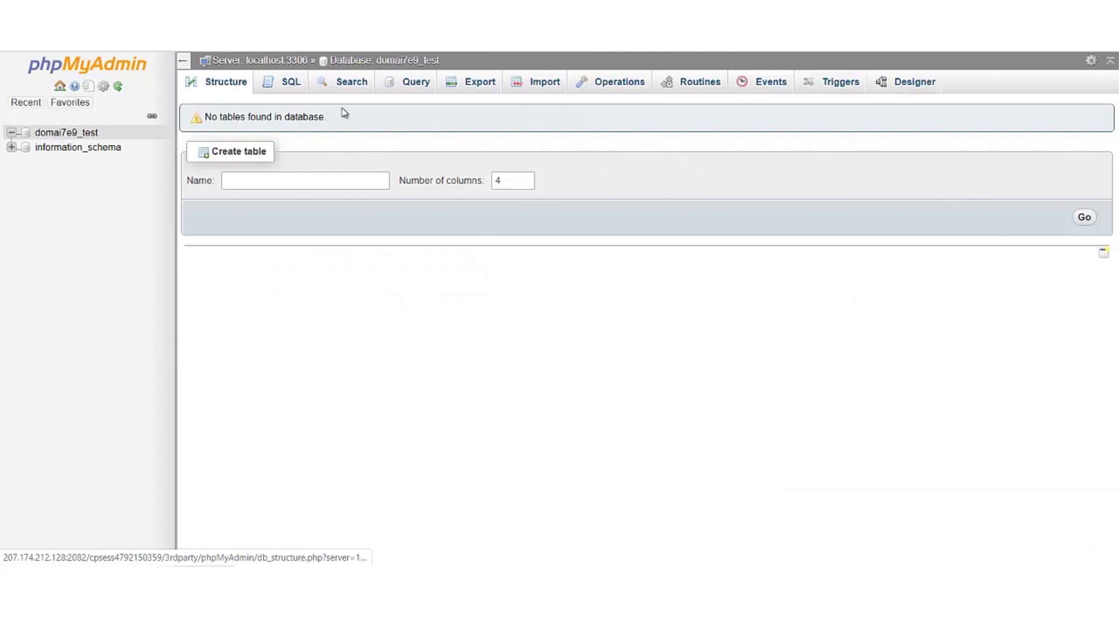
# Step: Bring up the Import page for domai7e9_test and scroll down to its Go button
pyautogui.click(540, 85)
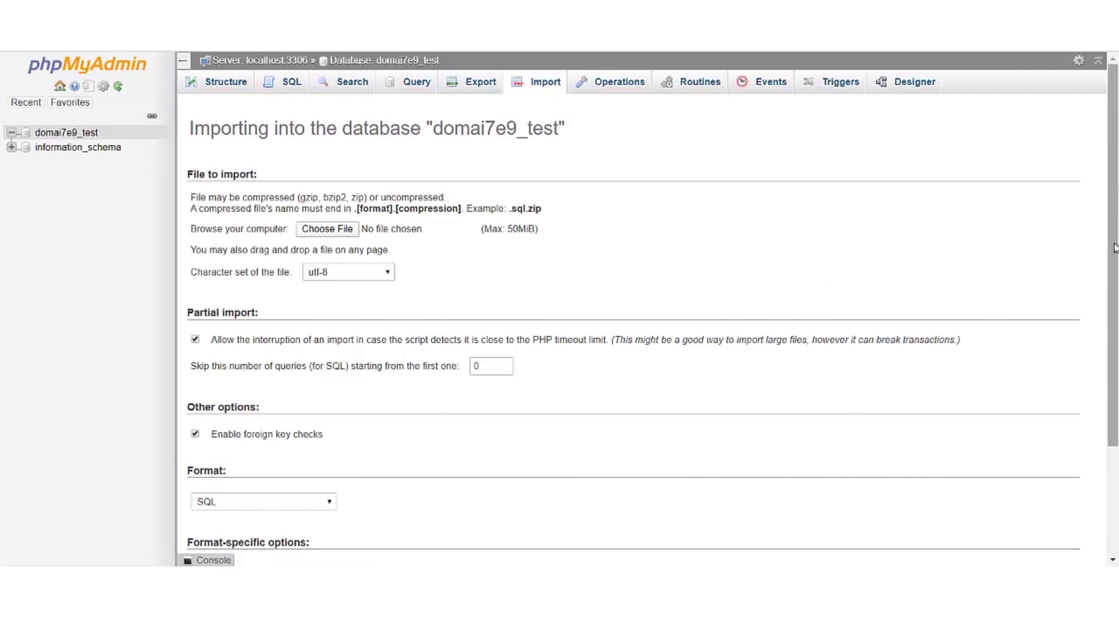
pyautogui.moveTo(1113, 247); pyautogui.dragTo(1118, 371)
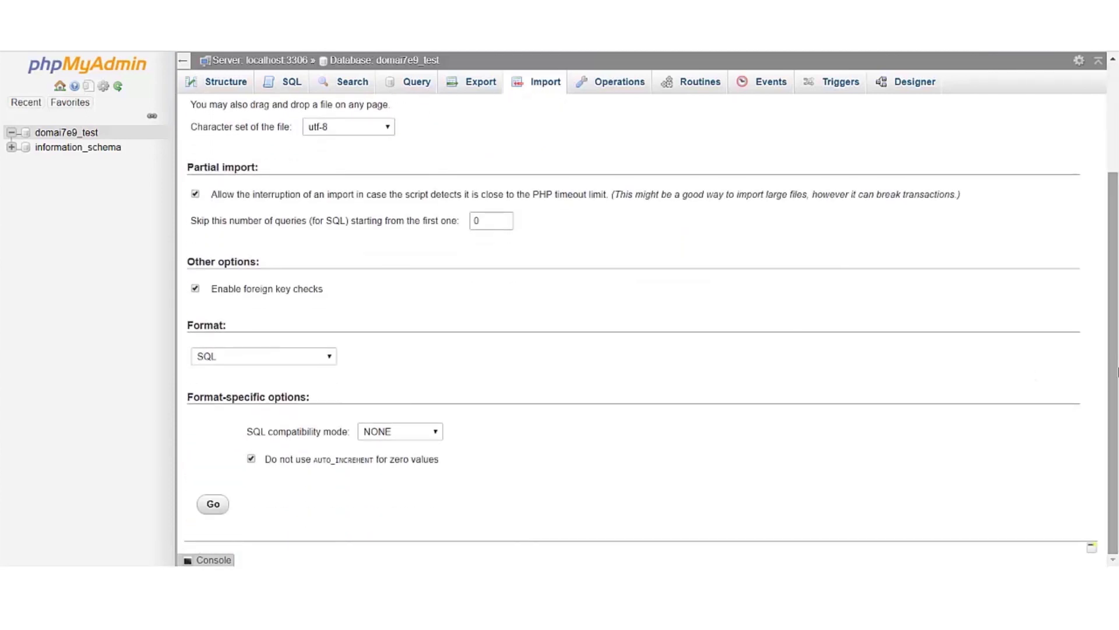